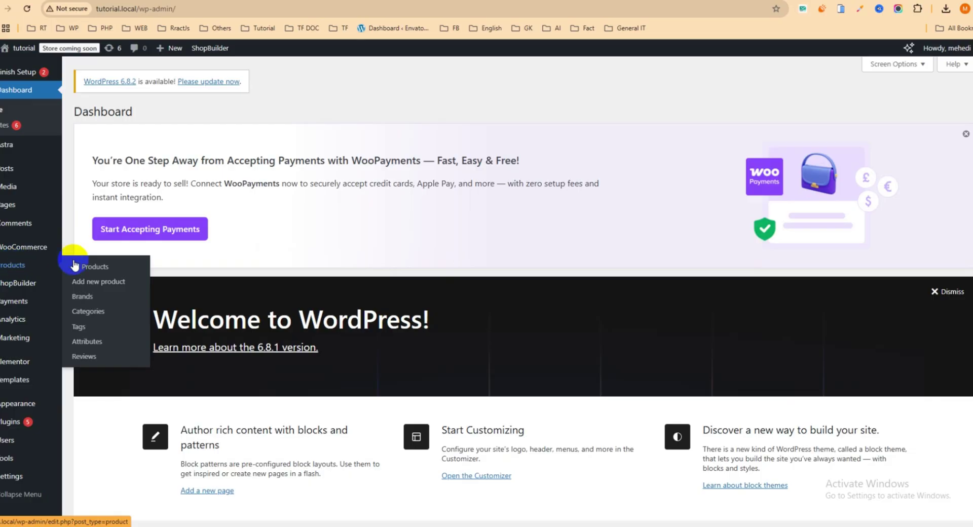
- Start a new product and name it "My First eBook"
{"action": "left_click", "coordinate": [95, 285]}
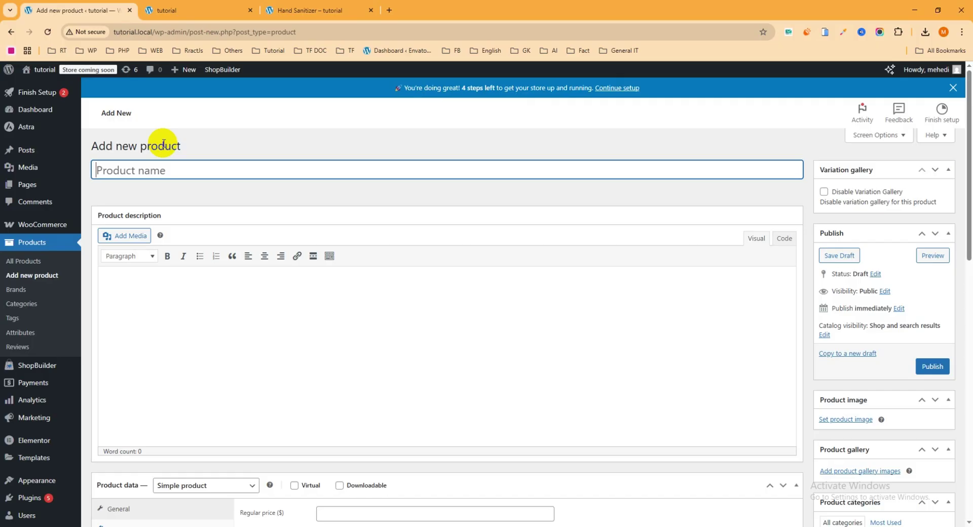
{"action": "type", "text": "M"}
{"action": "type", "text": "y First eBook"}
{"action": "left_click", "coordinate": [196, 192]}
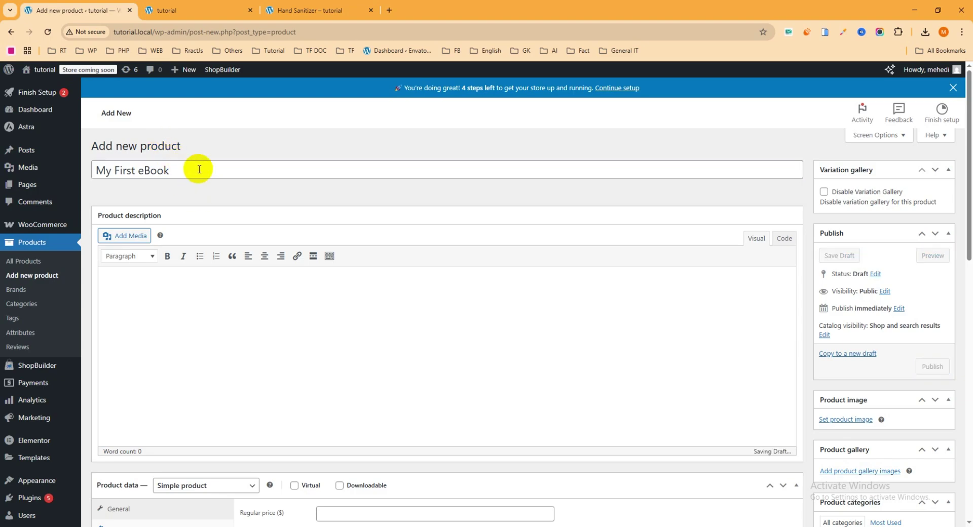
{"action": "left_click_drag", "start_coordinate": [199, 169], "coordinate": [93, 169]}
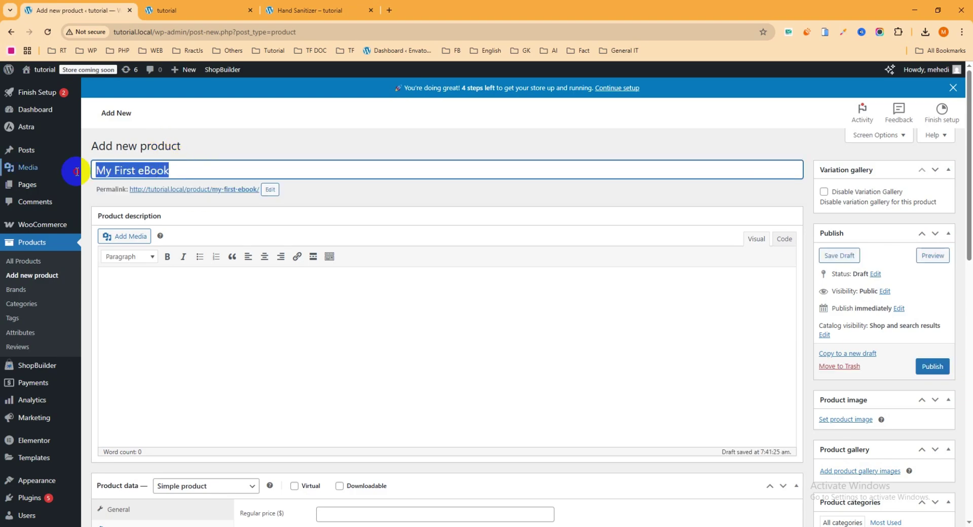
{"action": "left_click", "coordinate": [301, 210]}
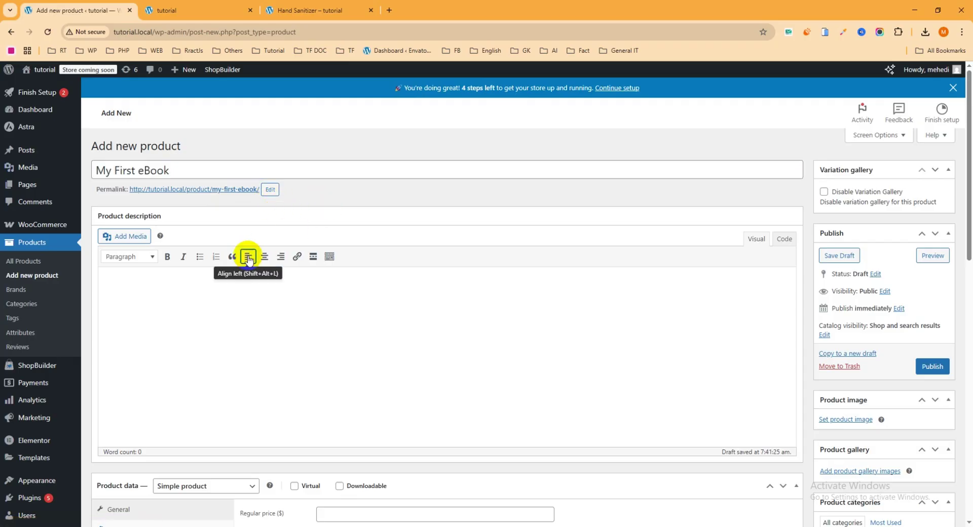
- Copy the description paragraph from the Hand Sanitizer product page into the new product's main description
{"action": "left_click", "coordinate": [207, 313]}
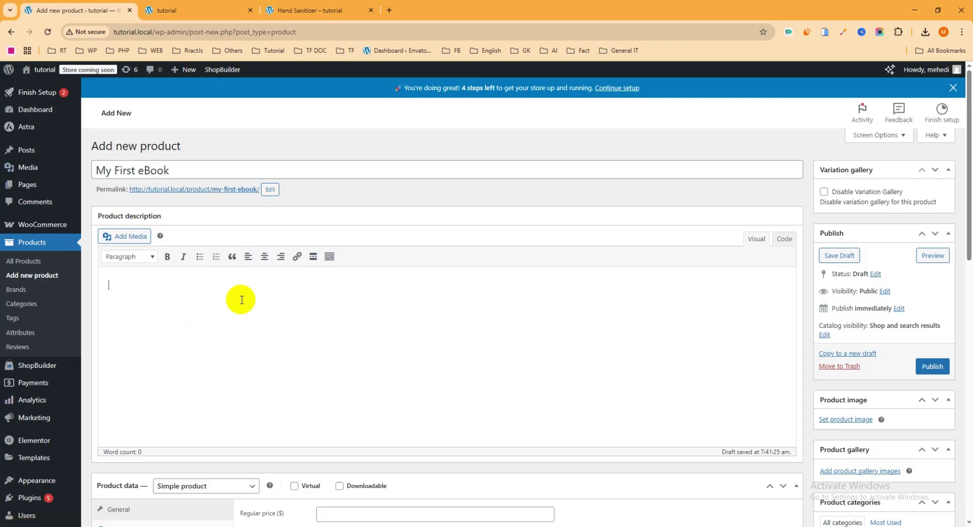
{"action": "left_click", "coordinate": [307, 10]}
{"action": "left_click", "coordinate": [327, 141]}
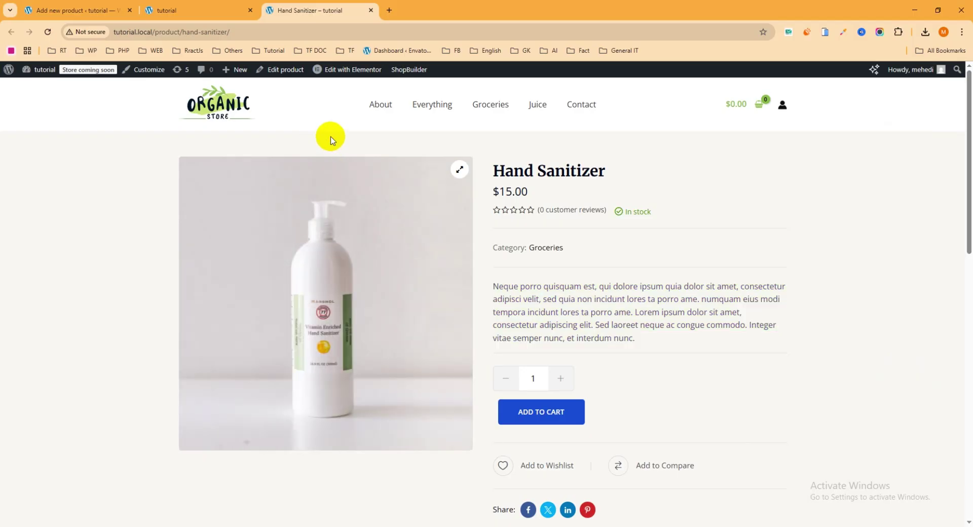
{"action": "left_click_drag", "start_coordinate": [640, 340], "coordinate": [489, 292]}
{"action": "key", "text": "ctrl+c"}
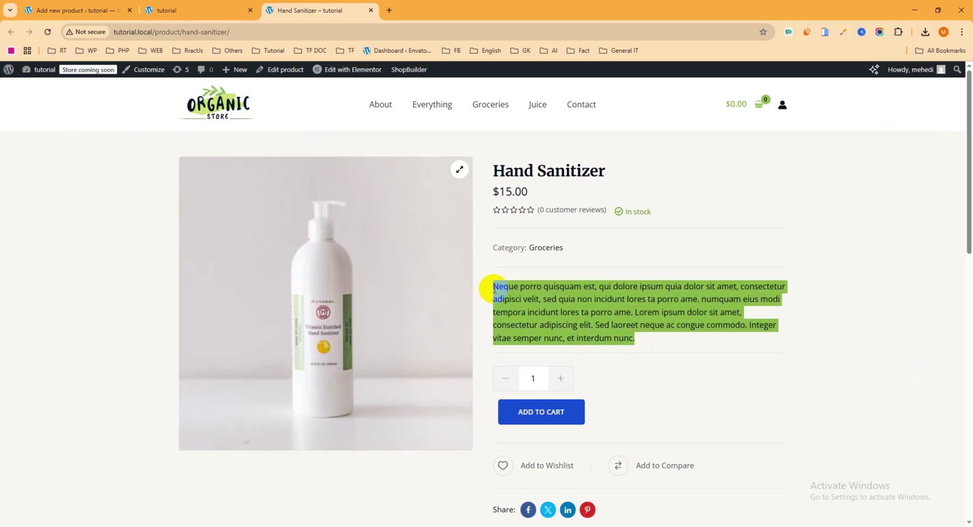
{"action": "left_click", "coordinate": [76, 11]}
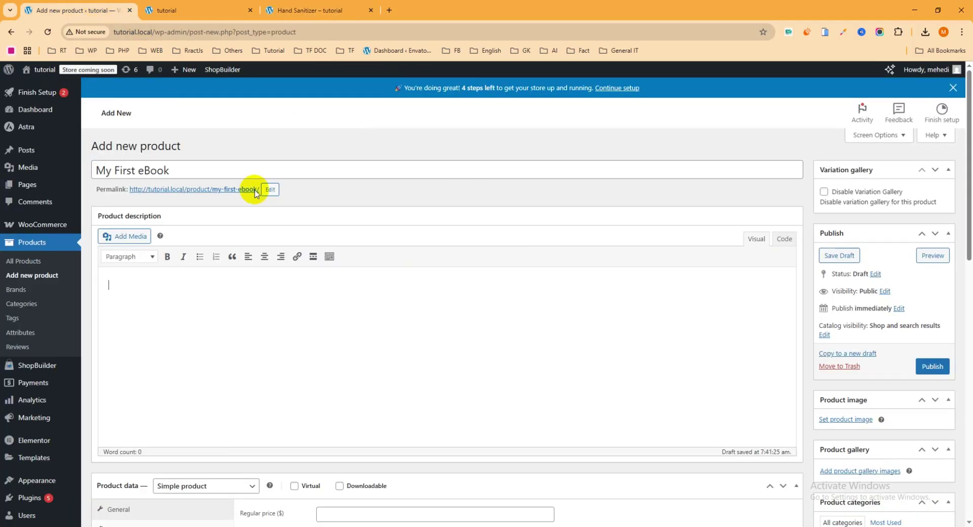
{"action": "left_click", "coordinate": [208, 299]}
{"action": "key", "text": "ctrl+v"}
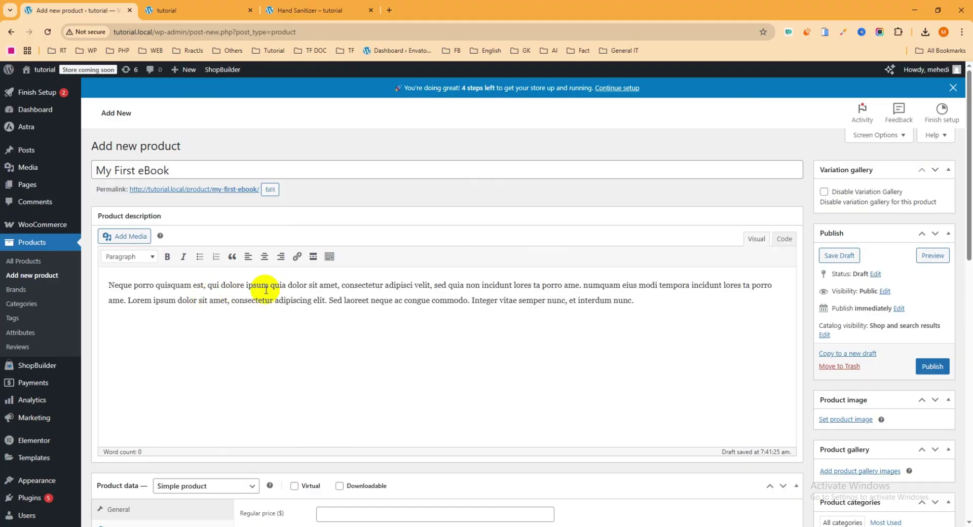
- Keep the product type as Simple product and mark it as both Downloadable and Virtual
{"action": "scroll", "coordinate": [375, 258], "scroll_direction": "down", "scroll_amount": 2}
{"action": "scroll", "coordinate": [375, 258], "scroll_direction": "down", "scroll_amount": 2}
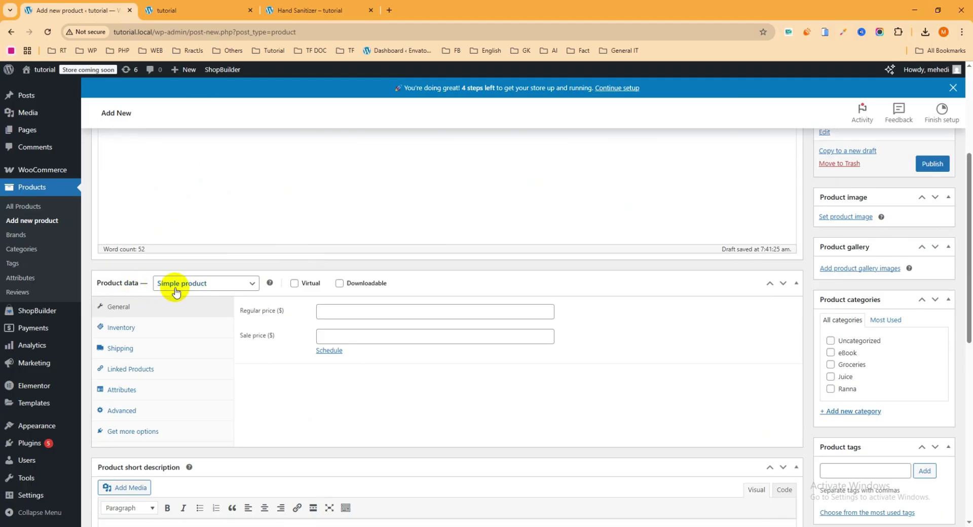
{"action": "left_click", "coordinate": [251, 286]}
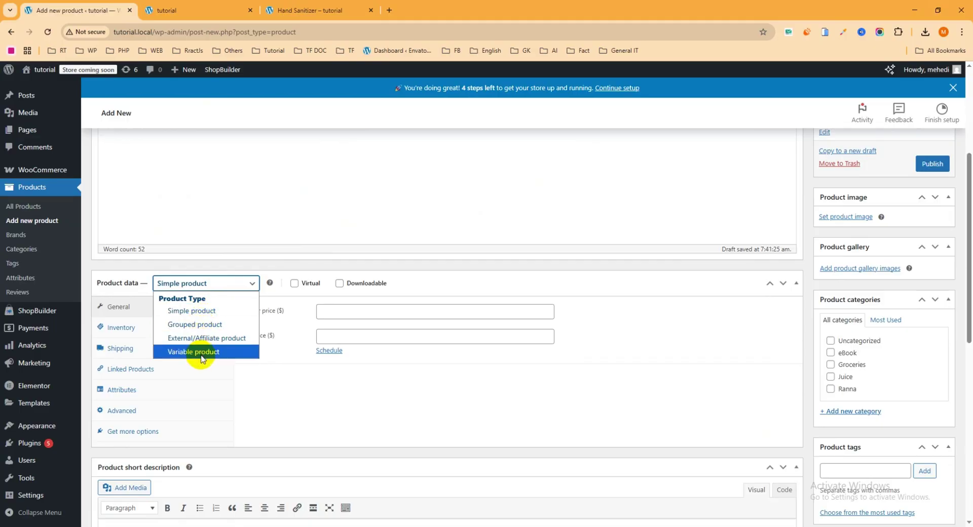
{"action": "left_click", "coordinate": [232, 229]}
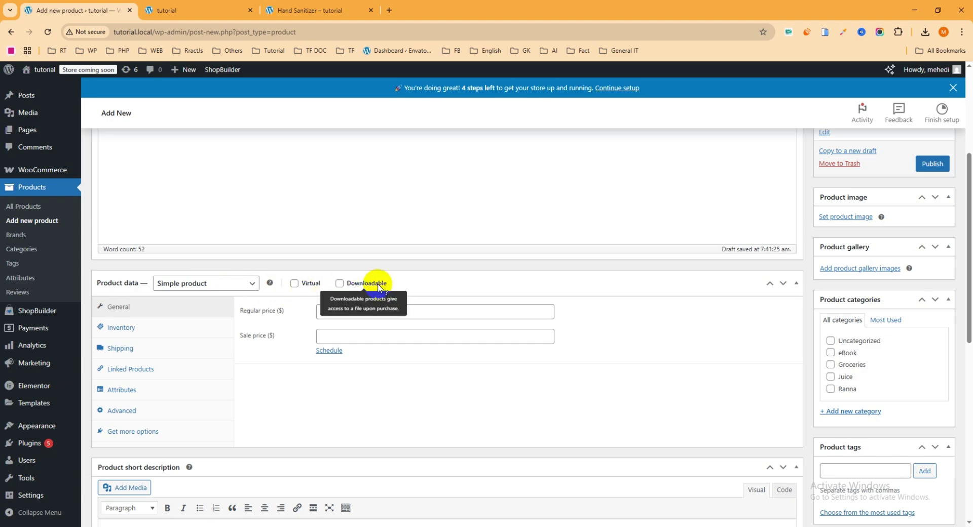
{"action": "left_click", "coordinate": [339, 283]}
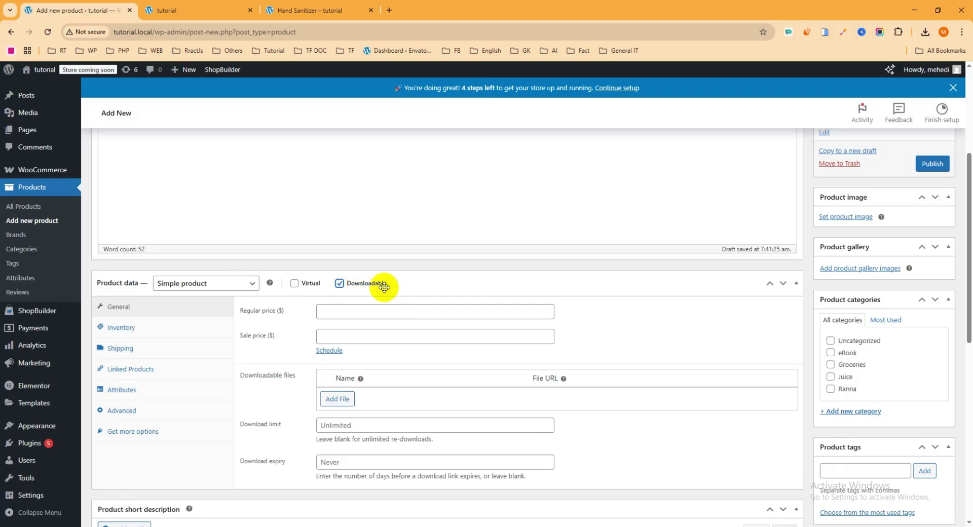
{"action": "left_click", "coordinate": [294, 284]}
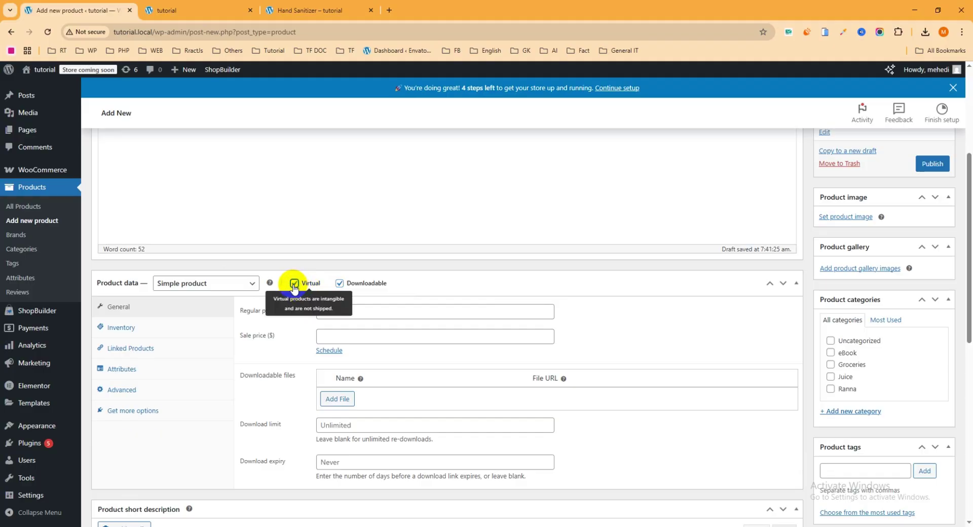
{"action": "left_click", "coordinate": [294, 284]}
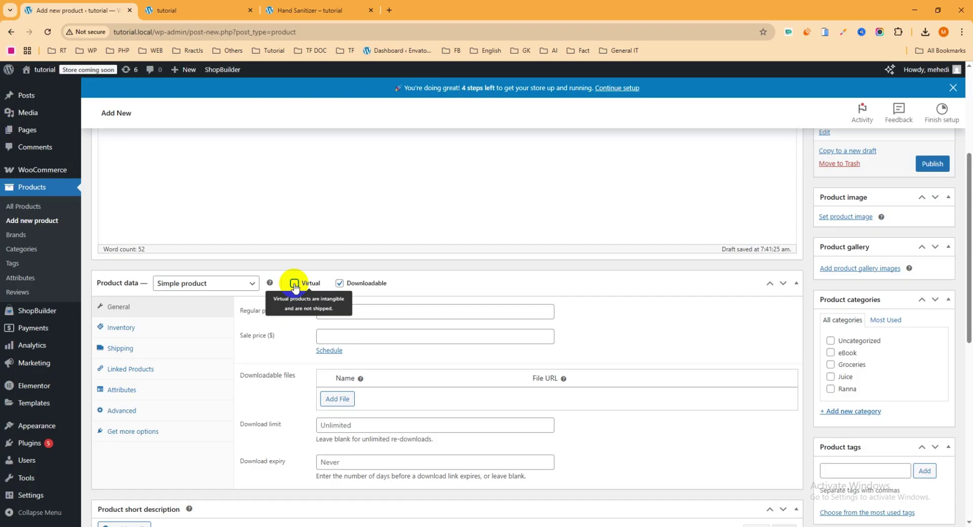
{"action": "left_click", "coordinate": [294, 284]}
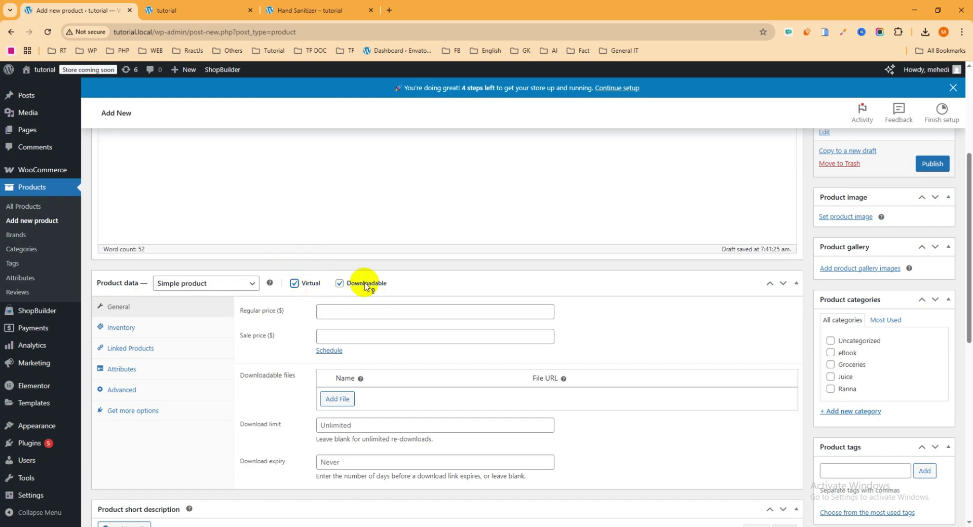
- Set the product's regular price to 50 dollars
{"action": "scroll", "coordinate": [368, 283], "scroll_direction": "down", "scroll_amount": 1}
{"action": "left_click", "coordinate": [346, 261]}
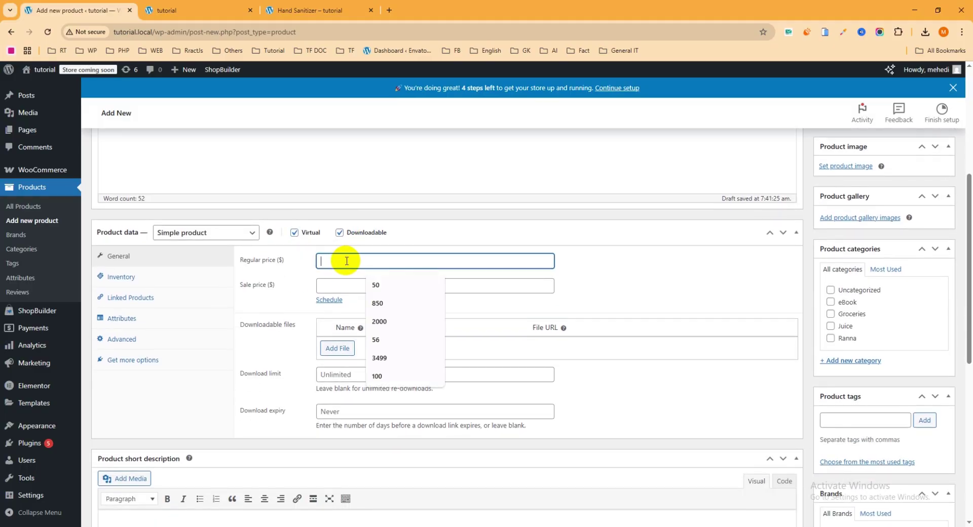
{"action": "type", "text": "50"}
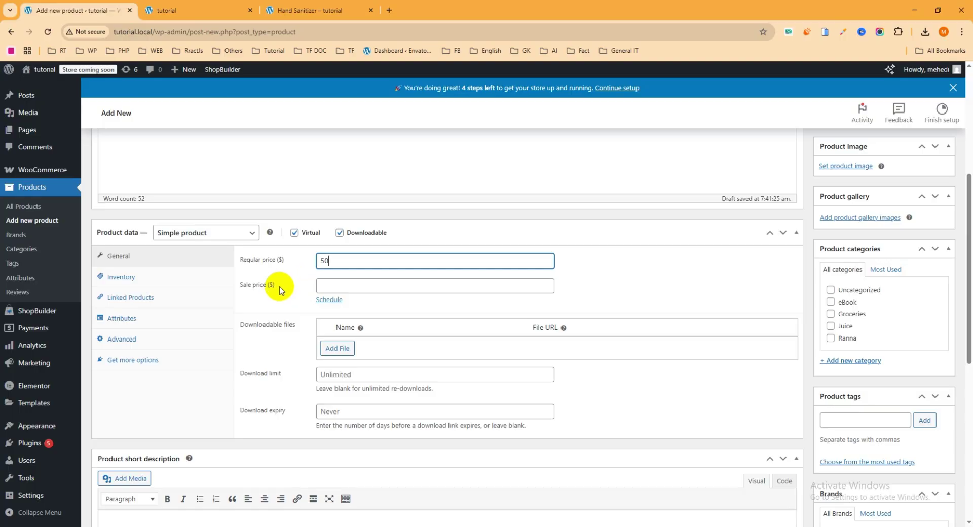
- Add a downloadable file entry, upload IBK054844.pdf from the PDF Product folder and insert its file URL
{"action": "scroll", "coordinate": [282, 287], "scroll_direction": "down", "scroll_amount": 1}
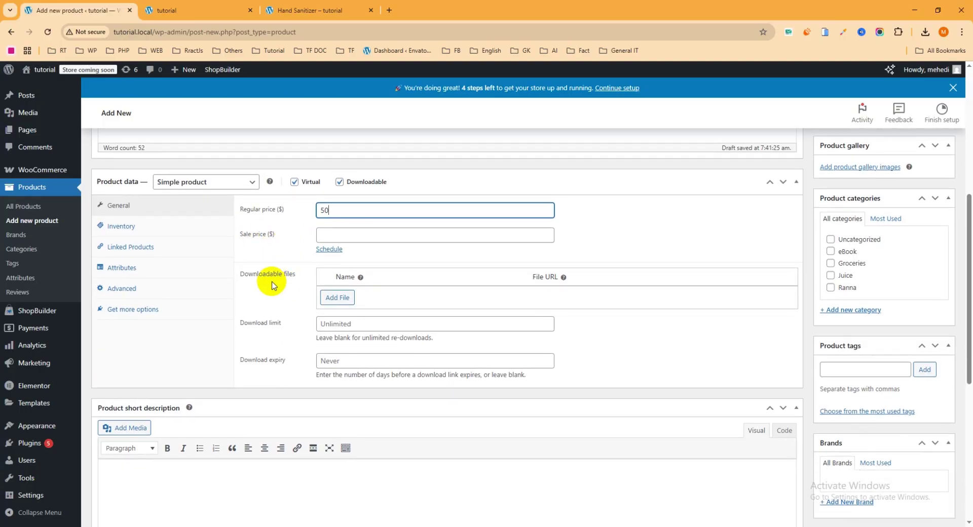
{"action": "left_click", "coordinate": [335, 298]}
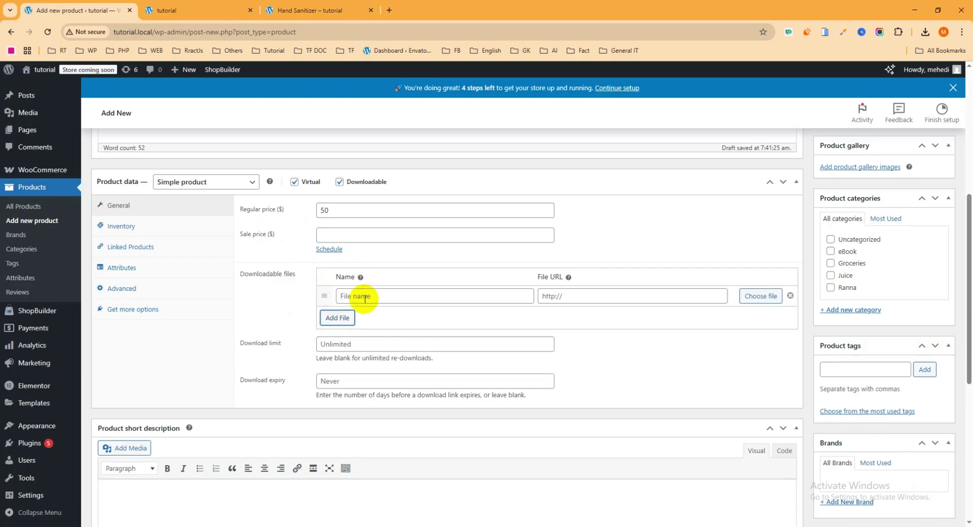
{"action": "left_click", "coordinate": [754, 299]}
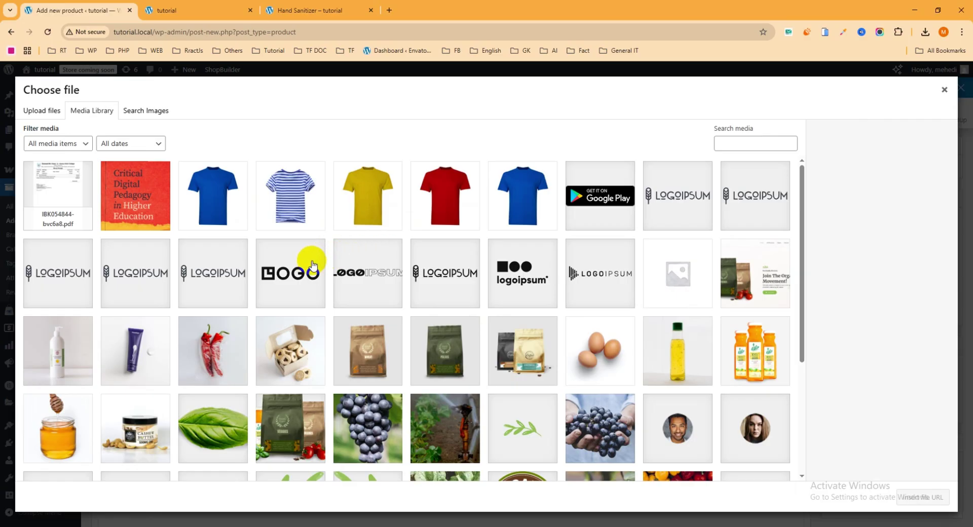
{"action": "left_click", "coordinate": [43, 111]}
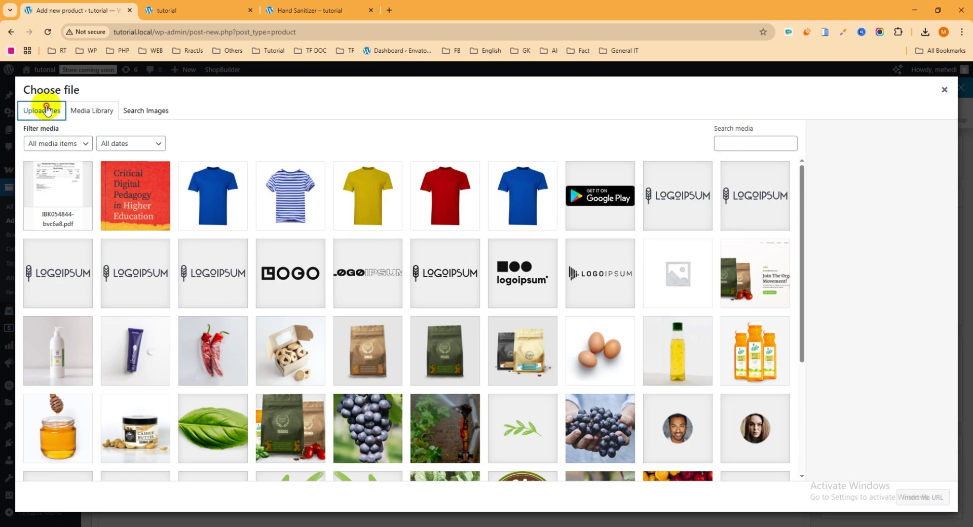
{"action": "left_click", "coordinate": [503, 284]}
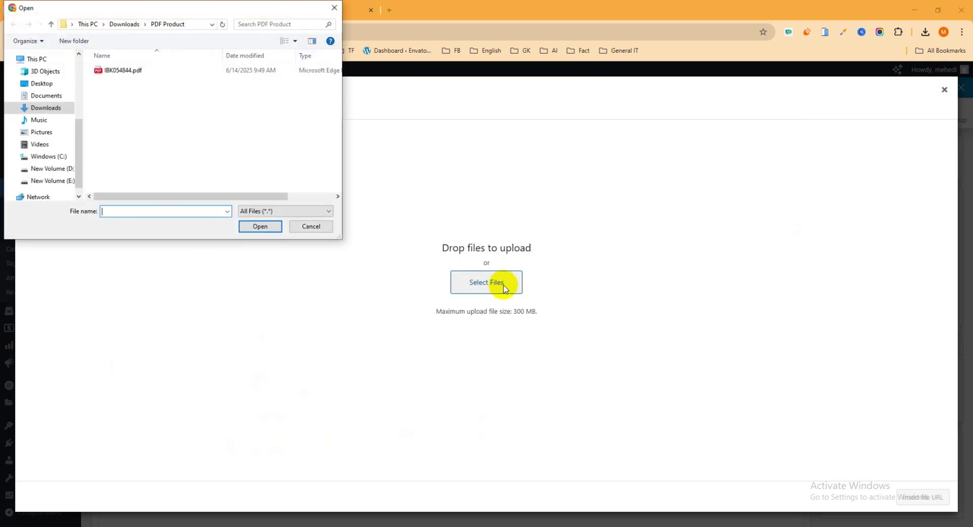
{"action": "left_click", "coordinate": [120, 71]}
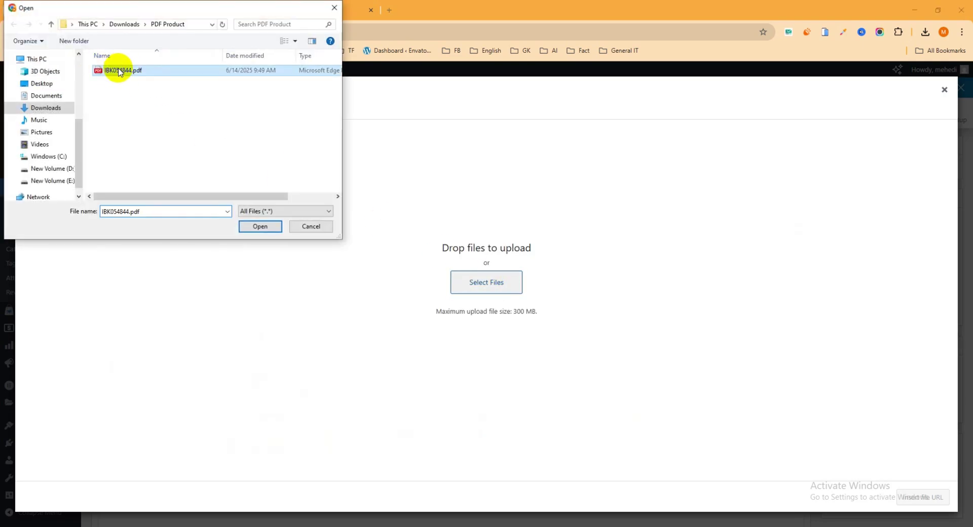
{"action": "left_click", "coordinate": [267, 229]}
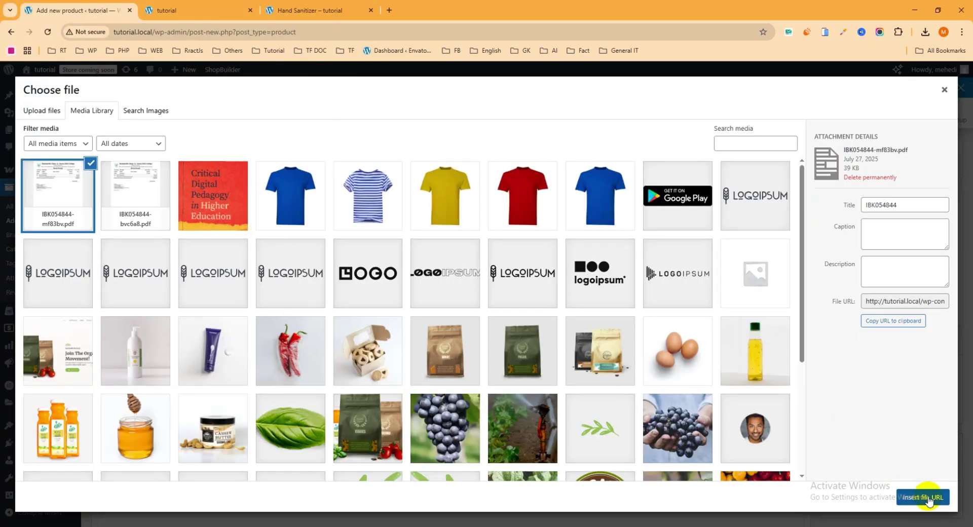
{"action": "left_click", "coordinate": [931, 499]}
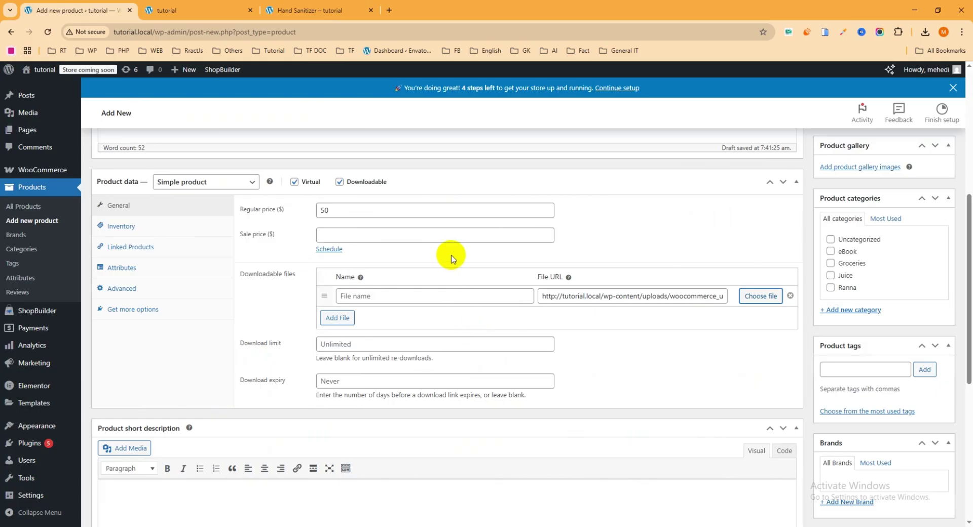
{"action": "scroll", "coordinate": [367, 304], "scroll_direction": "down", "scroll_amount": 1}
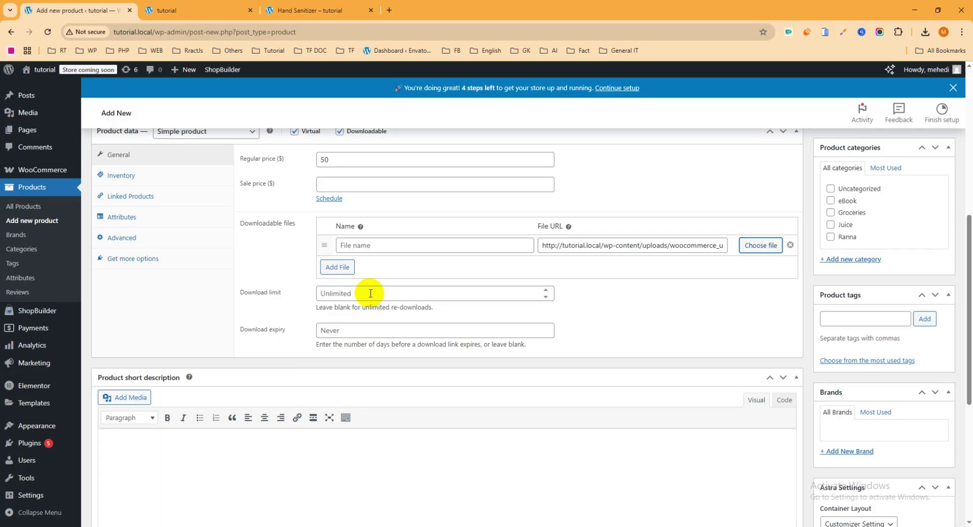
{"action": "left_click", "coordinate": [370, 293]}
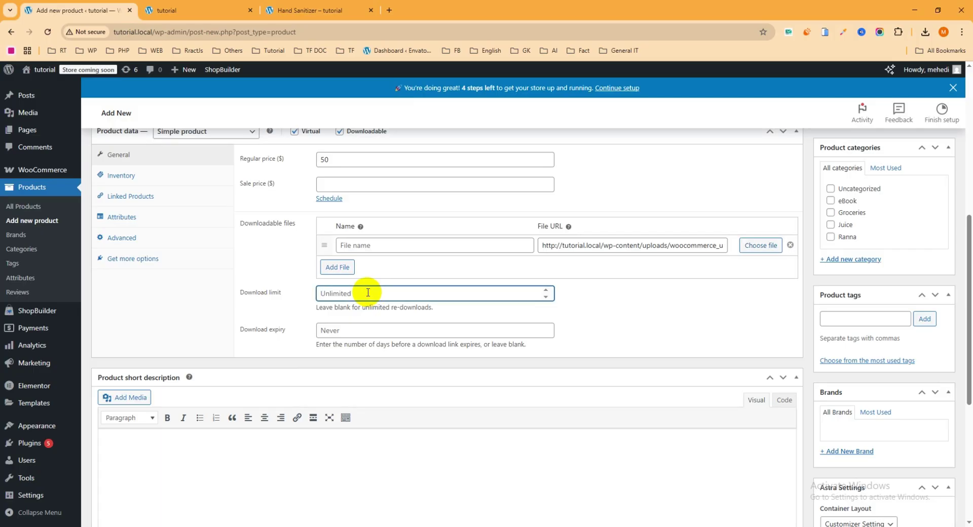
{"action": "type", "text": "5"}
{"action": "left_click_drag", "start_coordinate": [375, 288], "coordinate": [267, 303]}
{"action": "key", "text": "BackSpace"}
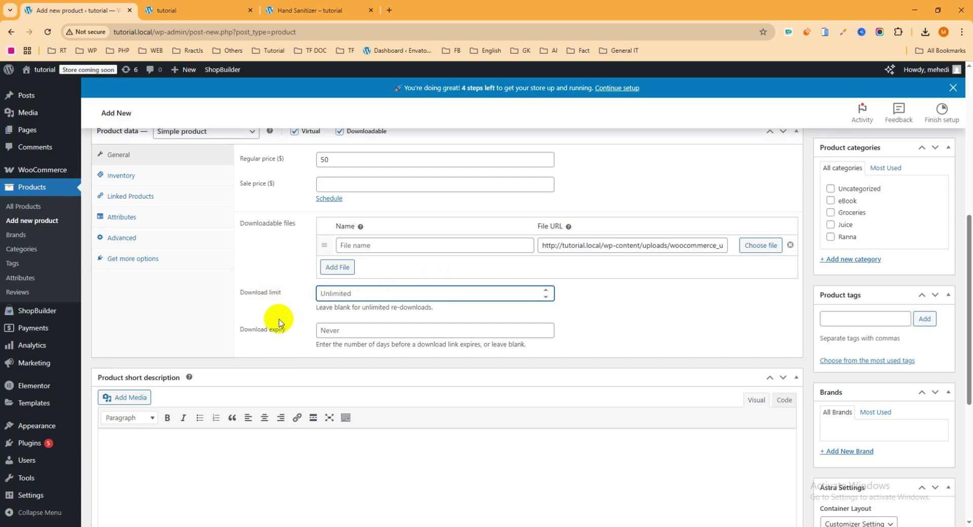
- Set the download expiry to 365 days
{"action": "left_click", "coordinate": [350, 330]}
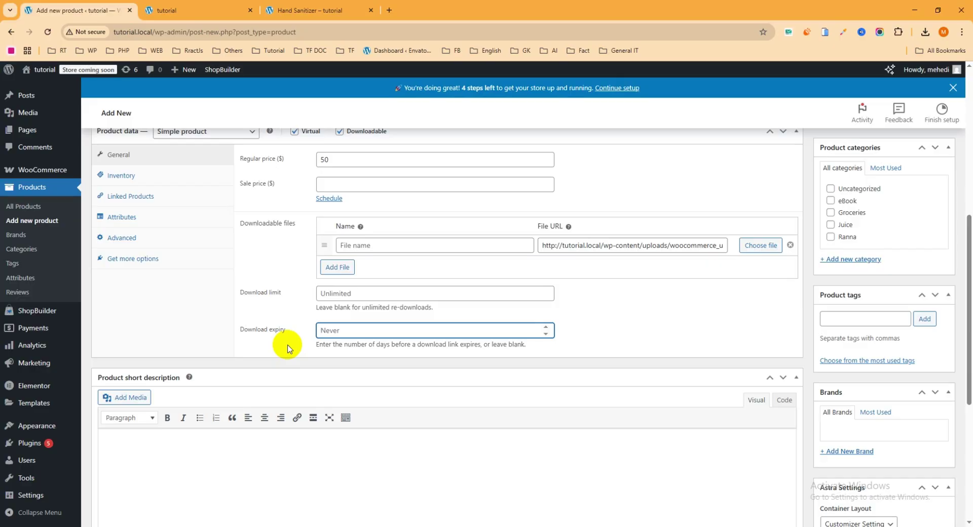
{"action": "type", "text": "365"}
{"action": "left_click_drag", "start_coordinate": [377, 329], "coordinate": [280, 333]}
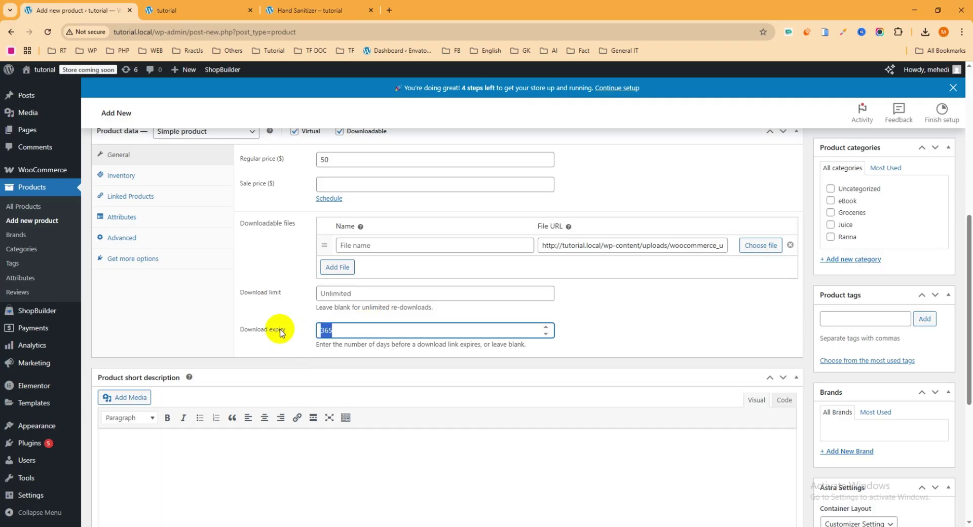
{"action": "key", "text": "BackSpace"}
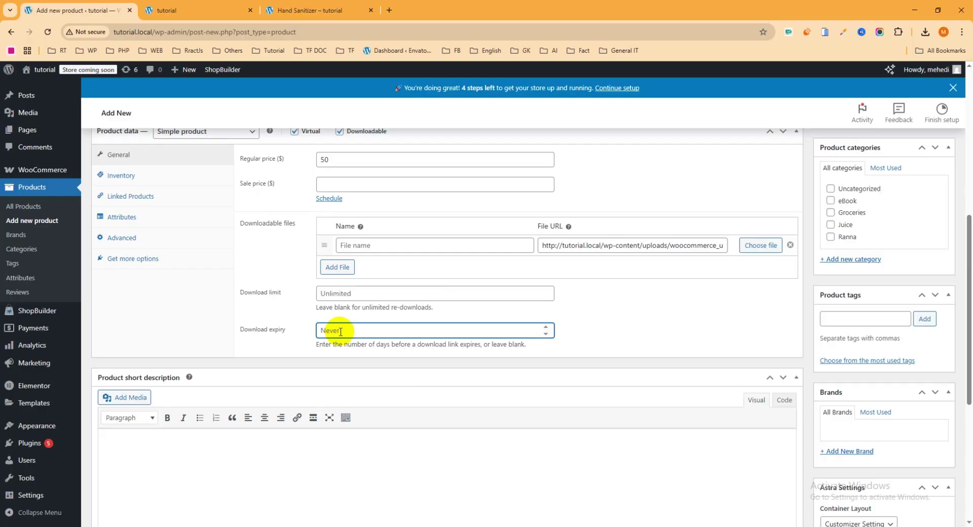
{"action": "type", "text": "365"}
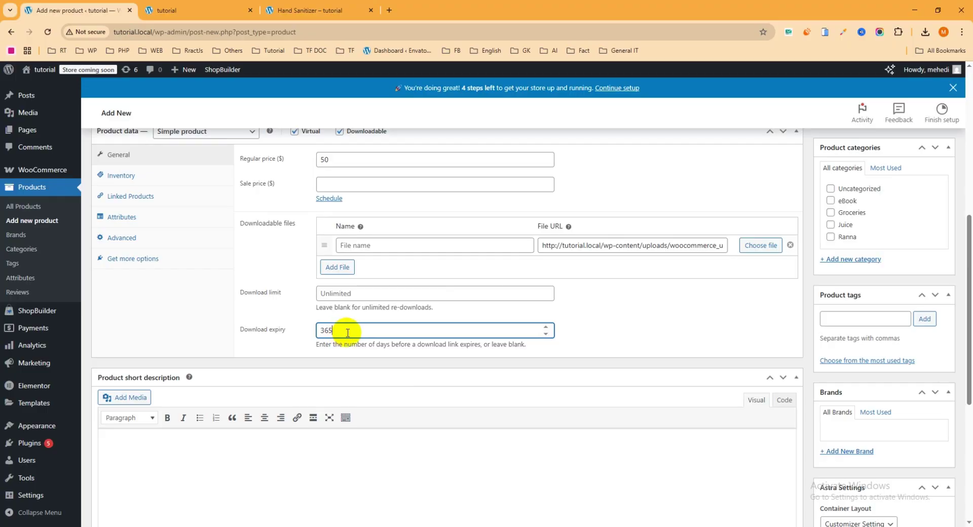
- Fill the product short description with the "Neque porro quisquam est" placeholder text, removing everything from "Sed laoreet neque" to the end
{"action": "scroll", "coordinate": [445, 321], "scroll_direction": "down", "scroll_amount": 2}
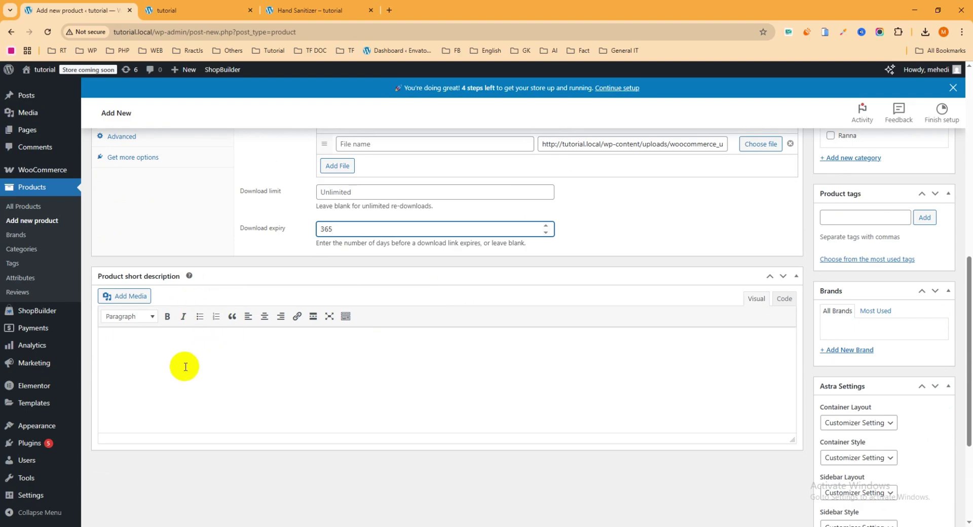
{"action": "left_click", "coordinate": [175, 356]}
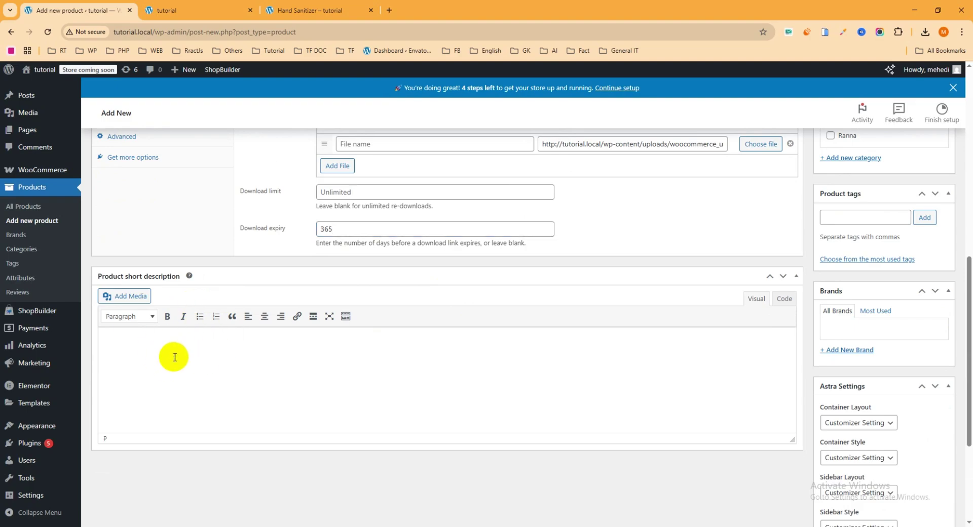
{"action": "type", "text": "Neque porro quisquam est, qui dolore ipsum quia dolor sit amet, consectetur adipisci velit, sed quia non incidunt lores ta porro ame. numquam eius modi tempora incidunt lores ta porro ame. Lorem ipsum dolor sit amet, consectetur adipiscing elit. Sed laoreet neque ac congue commodo. Integer vitae semper nunc, et interdum nunc."}
{"action": "left_click_drag", "start_coordinate": [327, 360], "coordinate": [660, 373]}
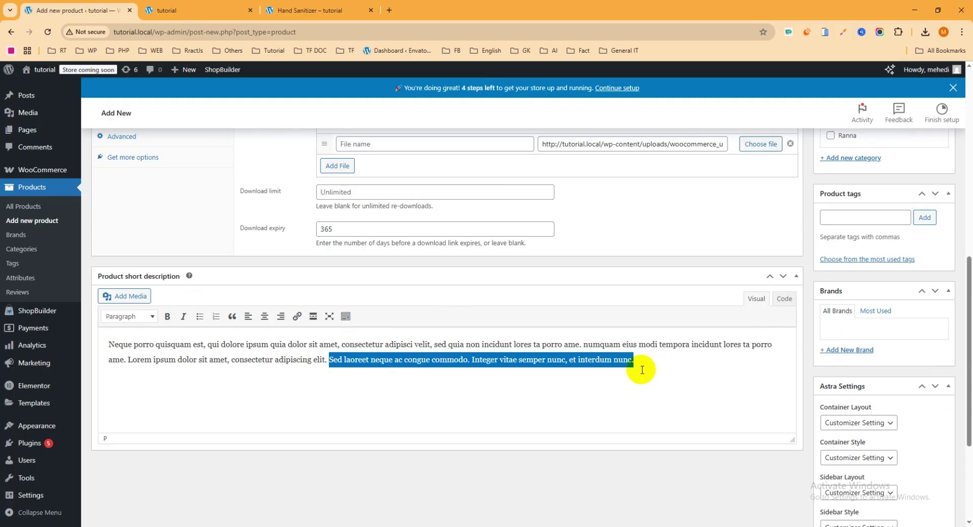
{"action": "key", "text": "BackSpace"}
- Upload Dgital product.png from the Downloads folder and set it as the product image
{"action": "scroll", "coordinate": [771, 358], "scroll_direction": "up", "scroll_amount": 8}
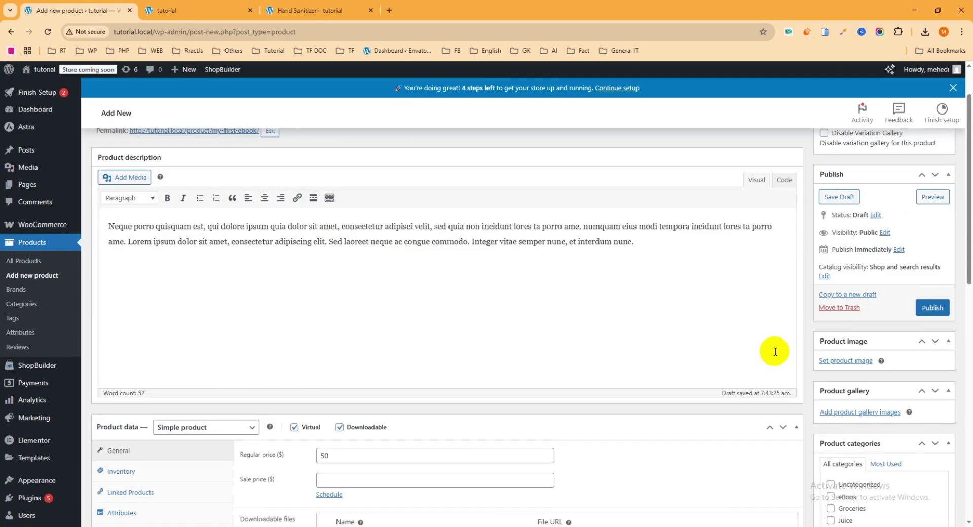
{"action": "scroll", "coordinate": [774, 351], "scroll_direction": "down", "scroll_amount": 2}
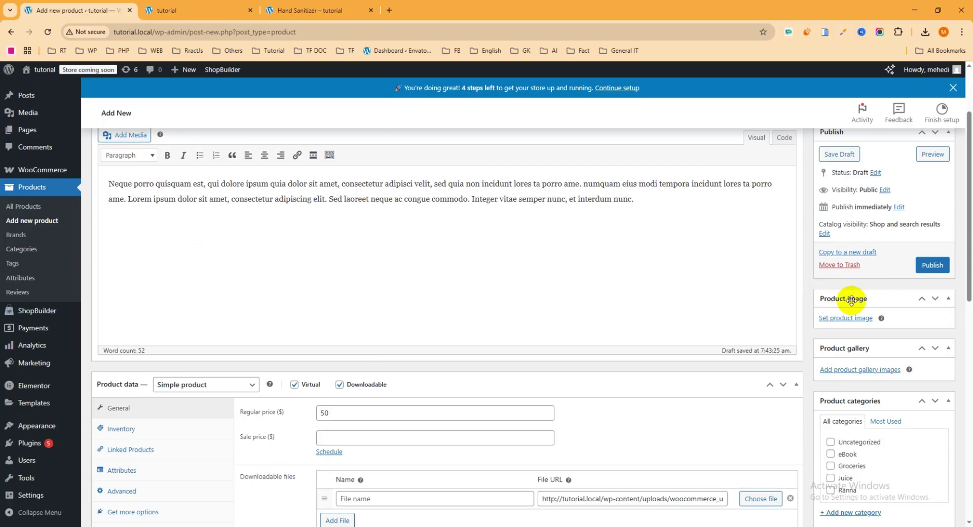
{"action": "left_click", "coordinate": [857, 319]}
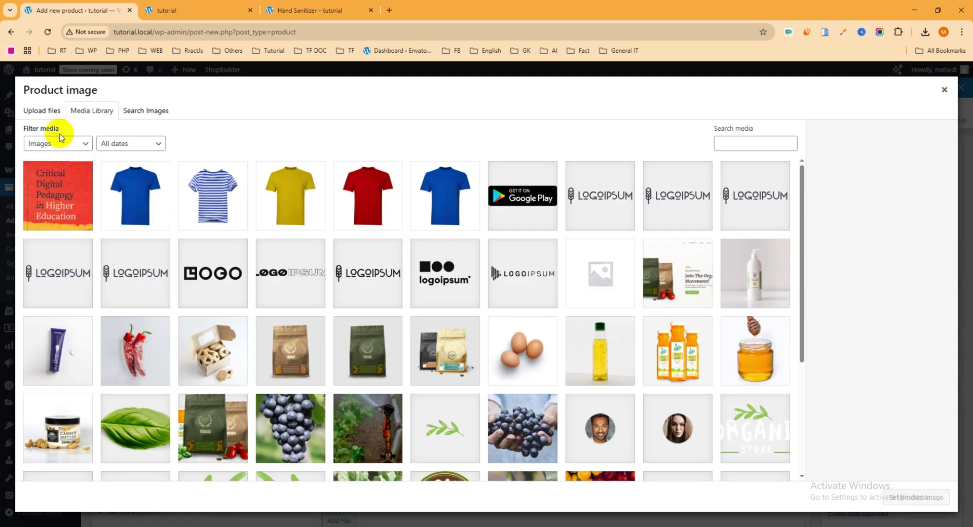
{"action": "left_click", "coordinate": [41, 112]}
{"action": "left_click", "coordinate": [484, 283]}
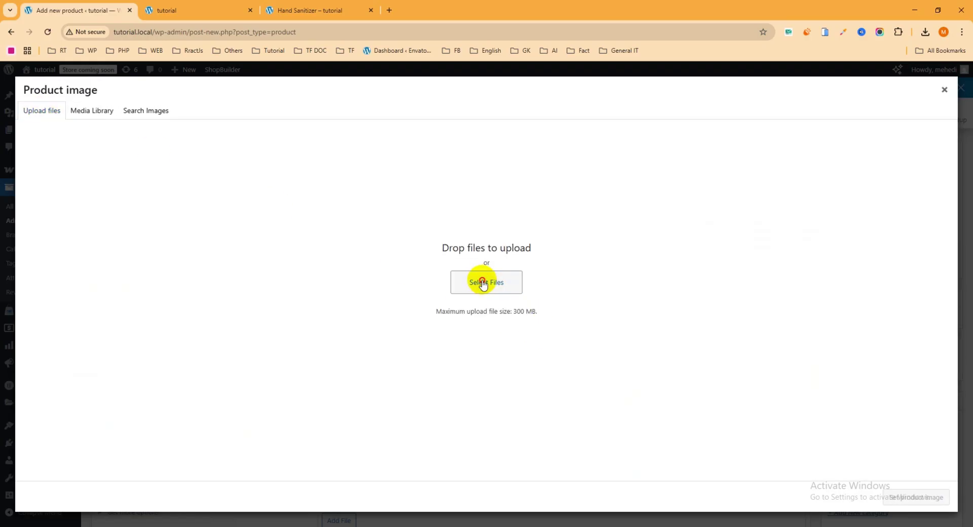
{"action": "scroll", "coordinate": [72, 96], "scroll_direction": "up", "scroll_amount": 5}
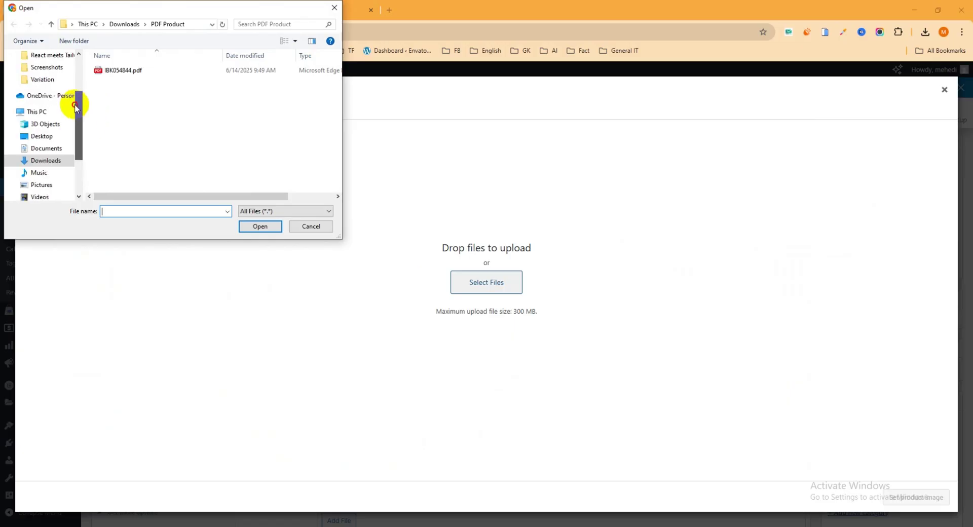
{"action": "left_click", "coordinate": [38, 89]}
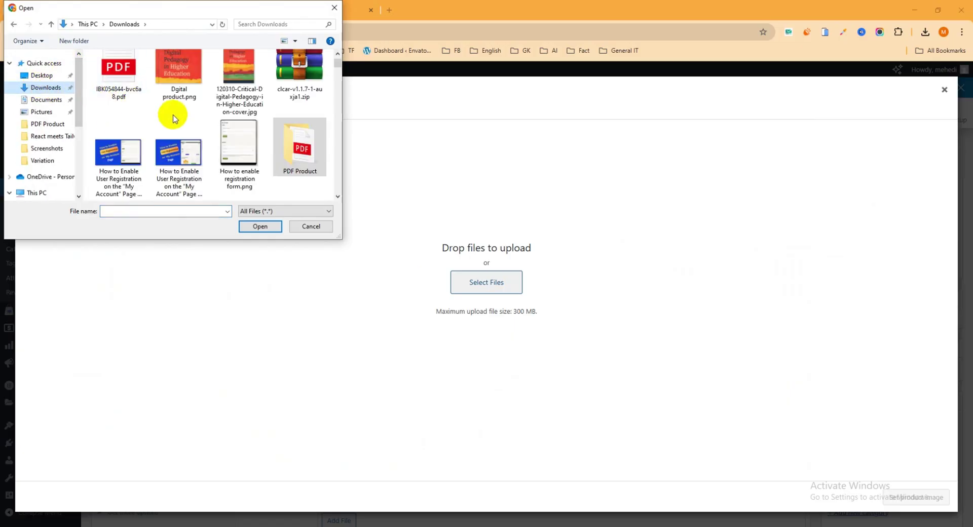
{"action": "left_click", "coordinate": [176, 89]}
{"action": "left_click", "coordinate": [260, 226]}
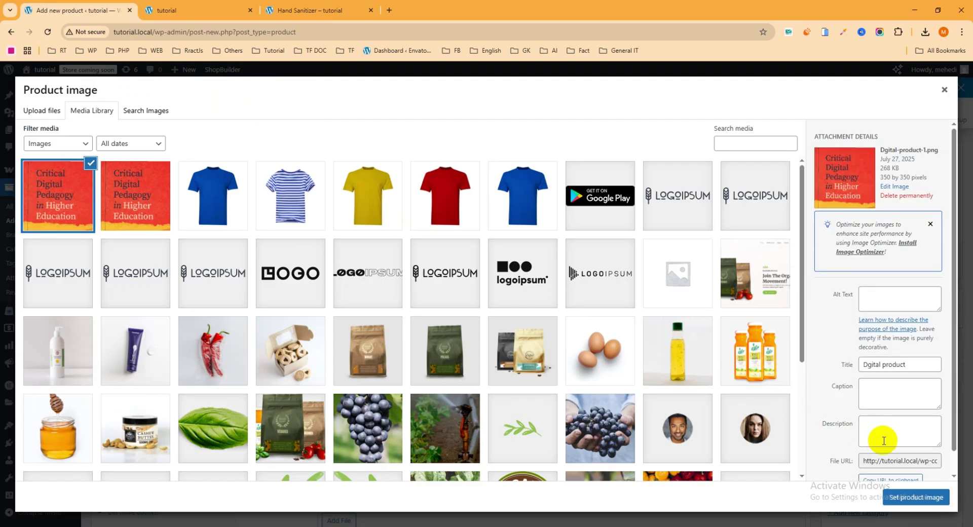
{"action": "left_click", "coordinate": [910, 498]}
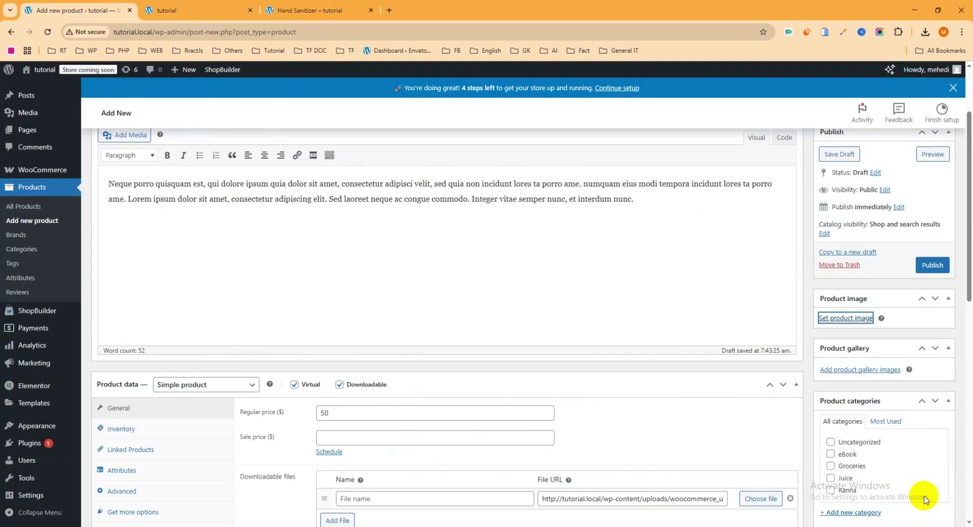
- Uncheck the eBook category and add a new product category named My Book
{"action": "scroll", "coordinate": [895, 428], "scroll_direction": "down", "scroll_amount": 5}
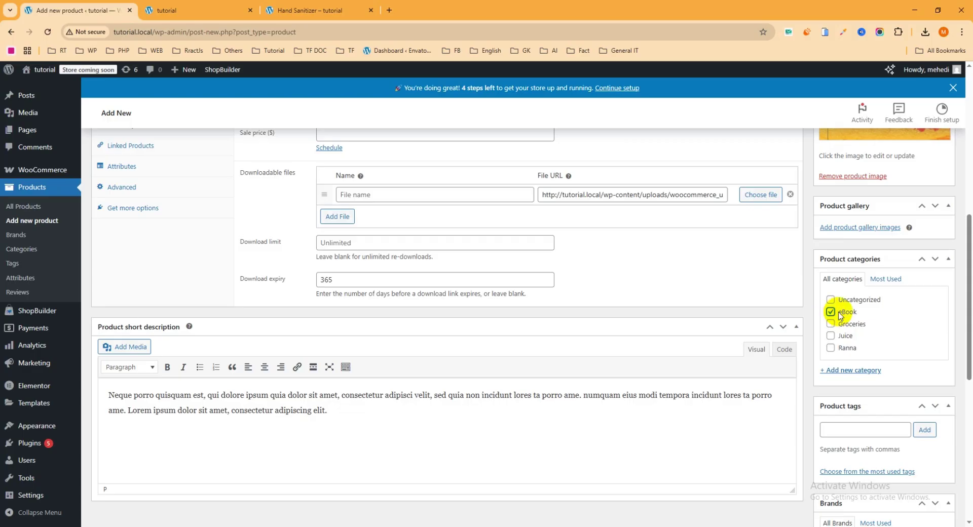
{"action": "left_click", "coordinate": [830, 311]}
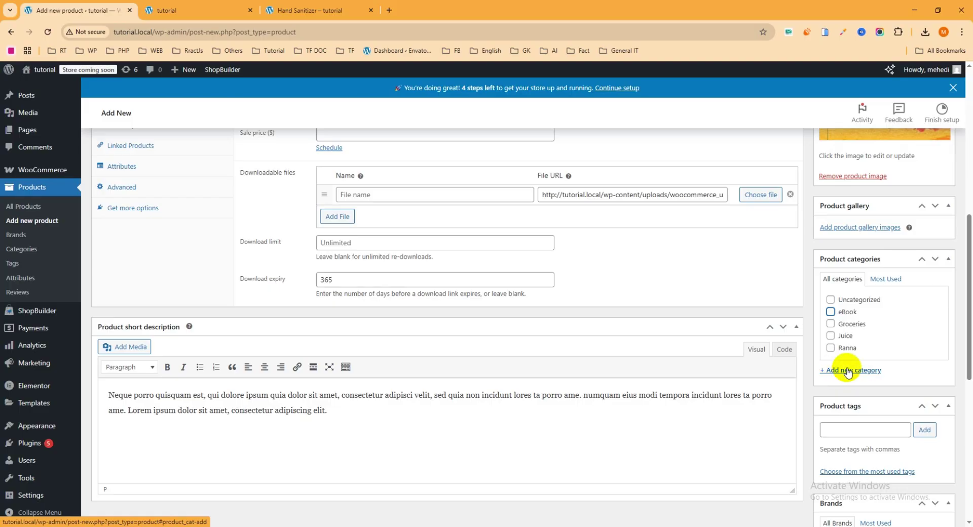
{"action": "left_click", "coordinate": [847, 372]}
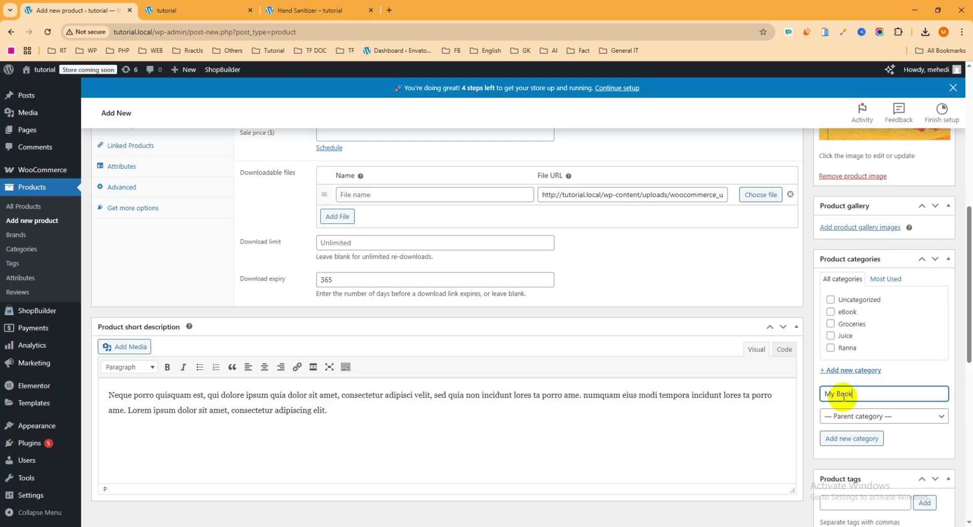
{"action": "type", "text": "My Book"}
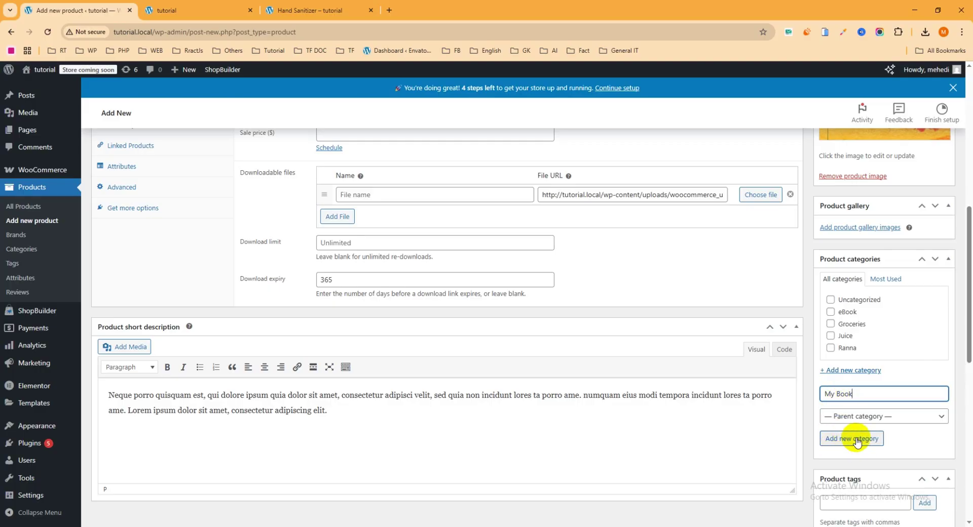
{"action": "left_click", "coordinate": [852, 441]}
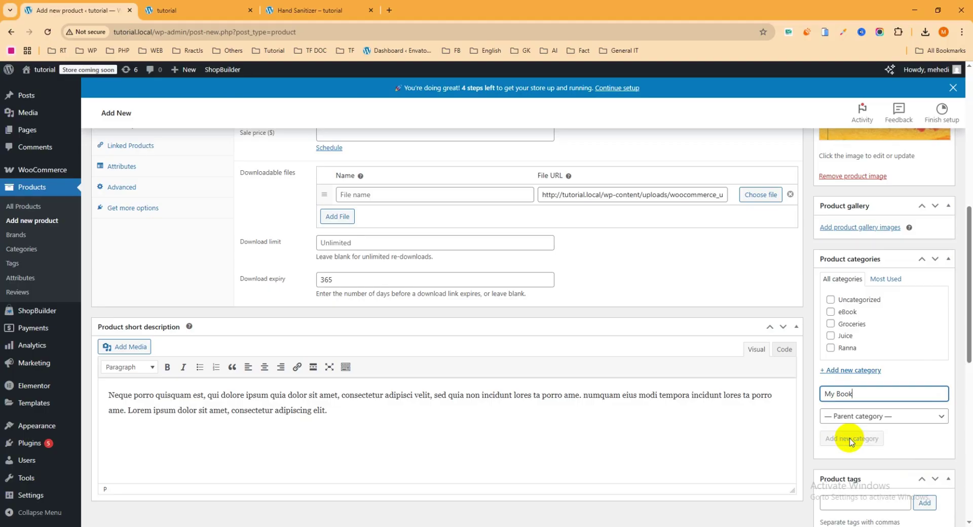
- Add the product tags "ebbok" and "mybook"
{"action": "scroll", "coordinate": [914, 413], "scroll_direction": "down", "scroll_amount": 2}
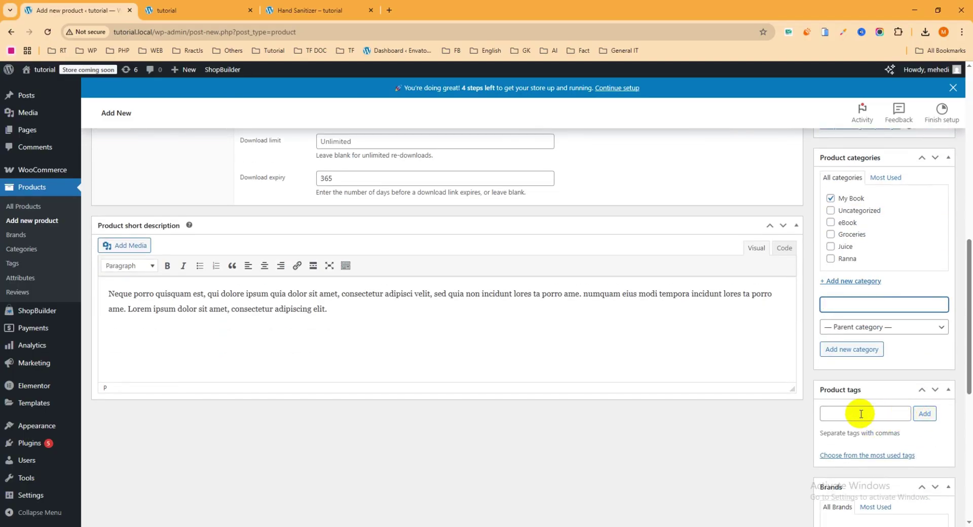
{"action": "left_click", "coordinate": [859, 414]}
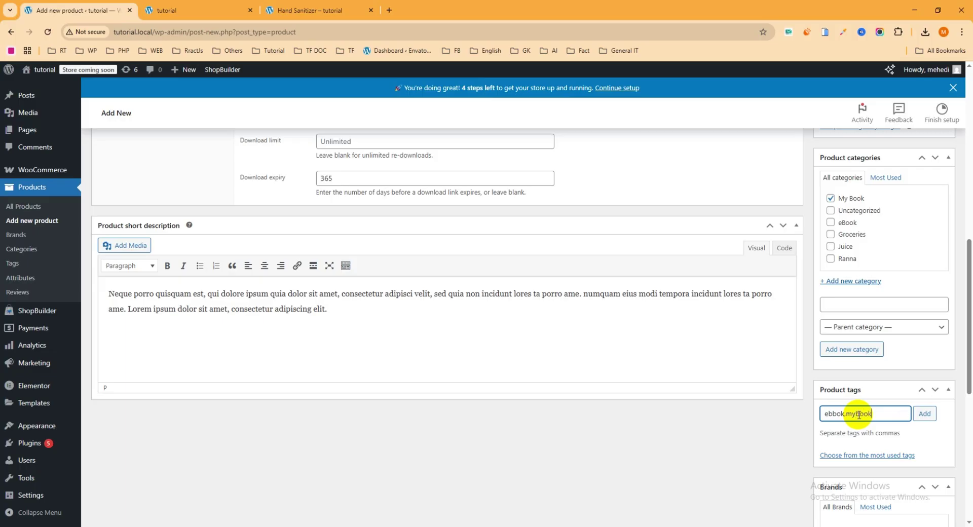
{"action": "left_click", "coordinate": [924, 414]}
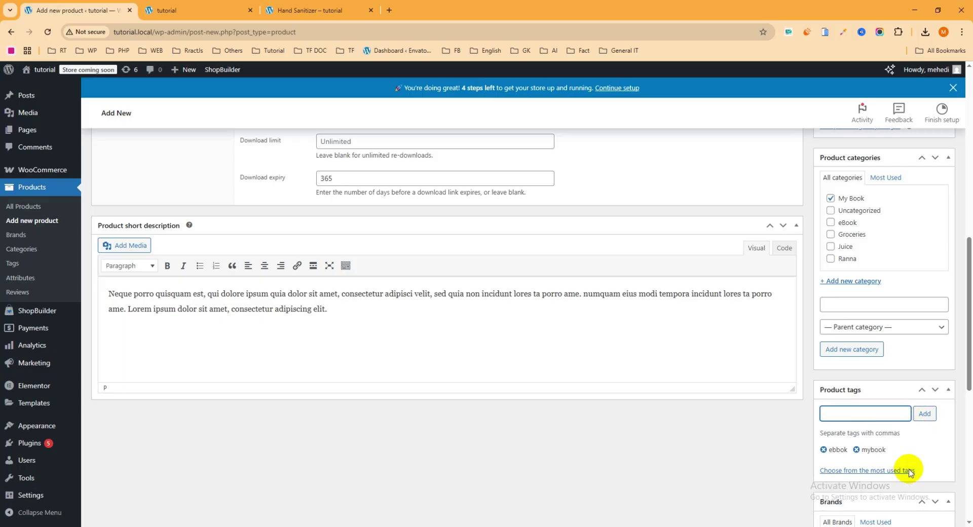
- Publish the product and open its permalink page in a new browser tab
{"action": "scroll", "coordinate": [926, 375], "scroll_direction": "up", "scroll_amount": 10}
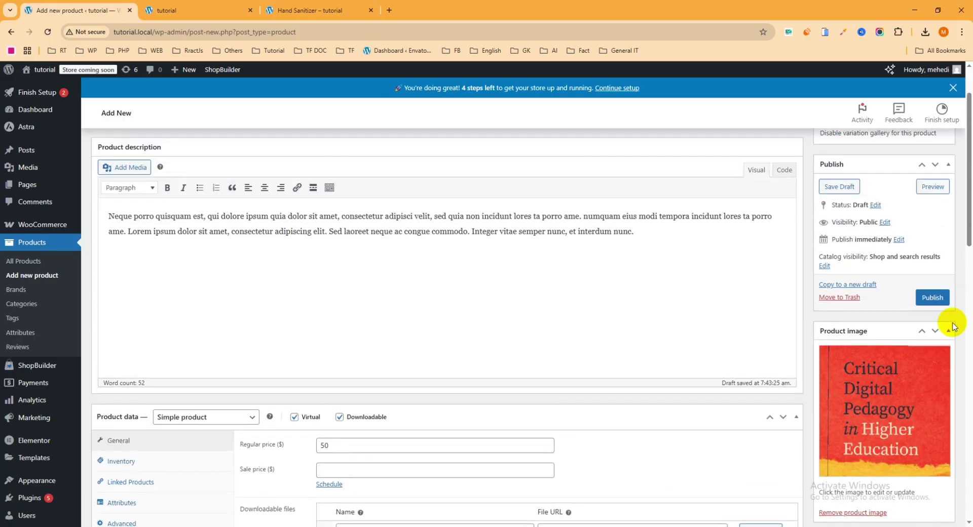
{"action": "left_click", "coordinate": [932, 316]}
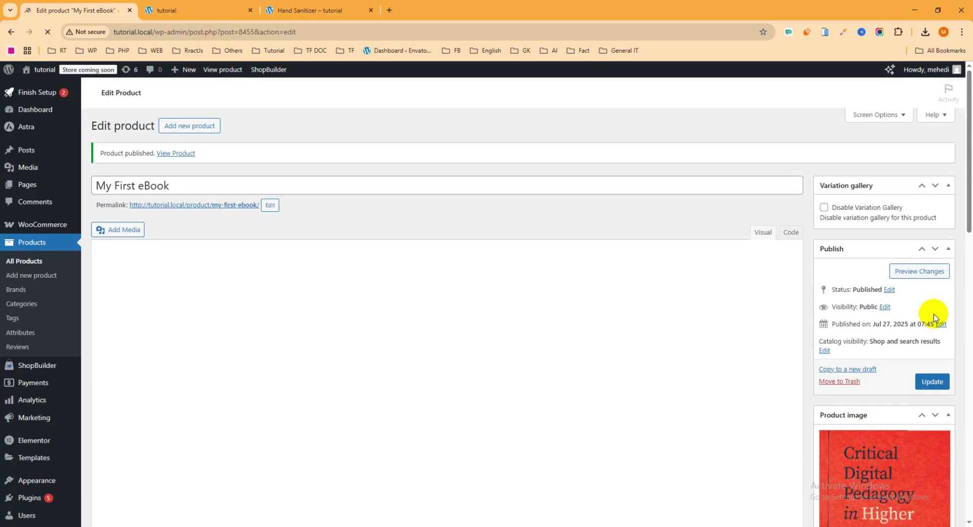
{"action": "right_click", "coordinate": [191, 204]}
{"action": "left_click", "coordinate": [210, 219]}
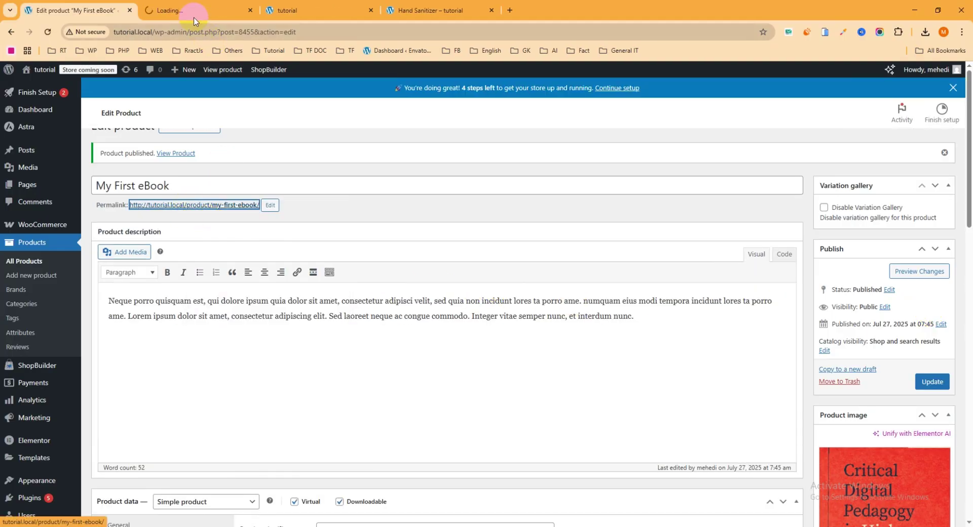
{"action": "left_click", "coordinate": [190, 6]}
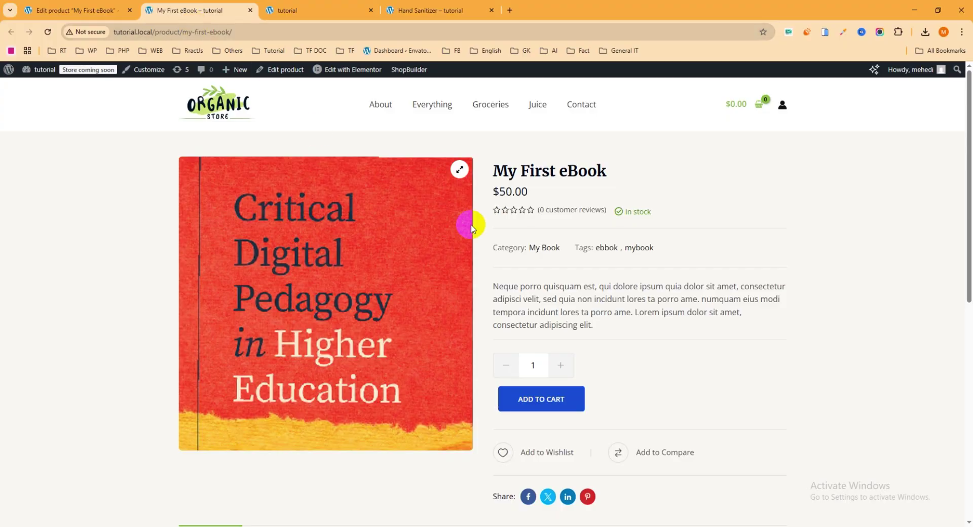
- Add one copy of My First eBook to the cart from its product page
{"action": "scroll", "coordinate": [621, 308], "scroll_direction": "down", "scroll_amount": 2}
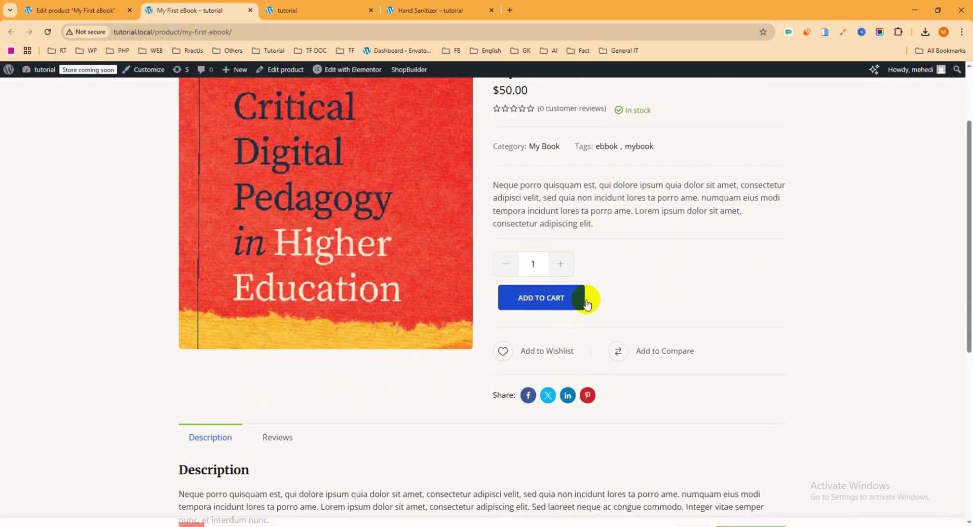
{"action": "left_click", "coordinate": [538, 306]}
{"action": "scroll", "coordinate": [547, 313], "scroll_direction": "up", "scroll_amount": 1}
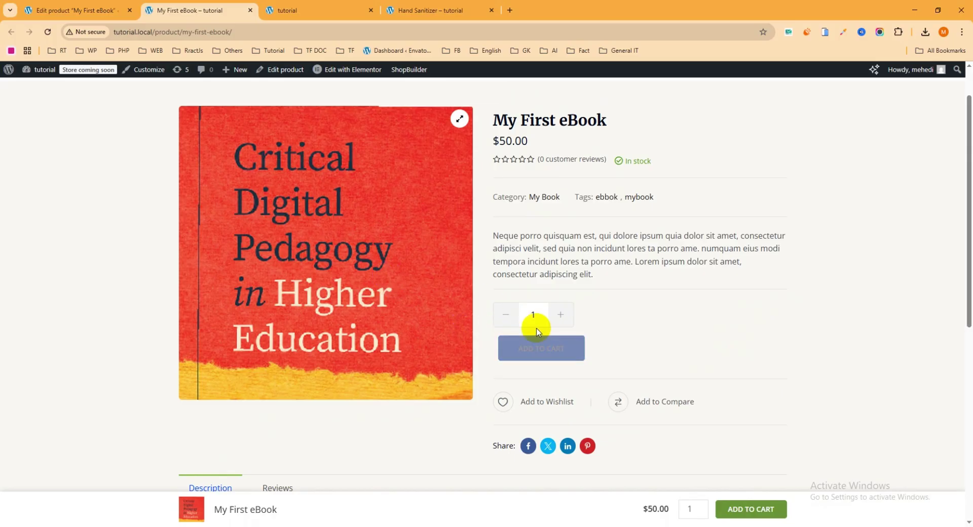
{"action": "double_click", "coordinate": [506, 315]}
{"action": "left_click", "coordinate": [560, 315]}
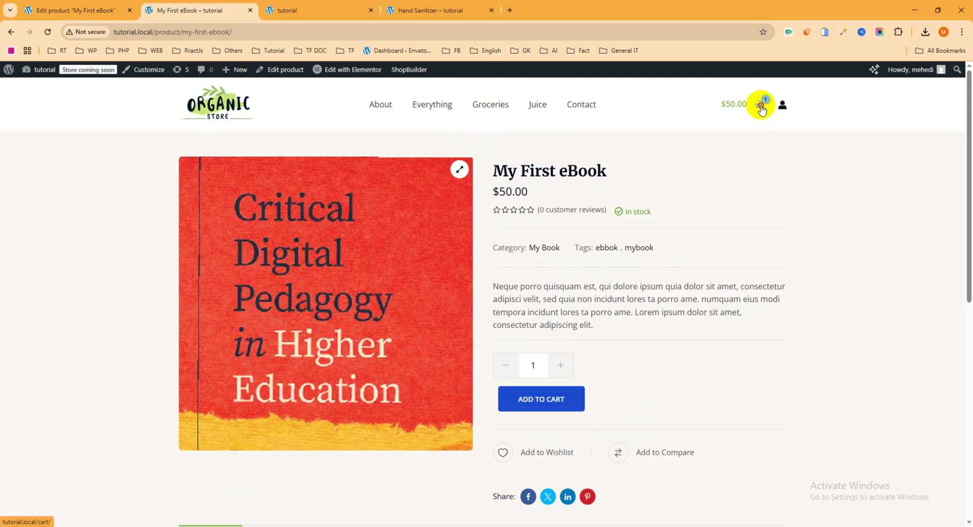
- Proceed from the cart to checkout, review the billing details and place the order with Direct bank transfer
{"action": "left_click", "coordinate": [761, 109]}
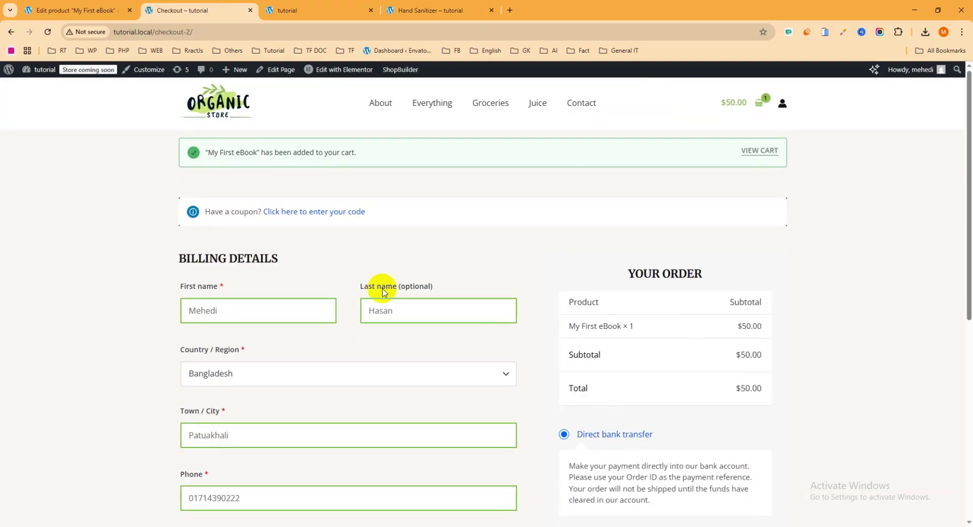
{"action": "scroll", "coordinate": [271, 248], "scroll_direction": "down", "scroll_amount": 2}
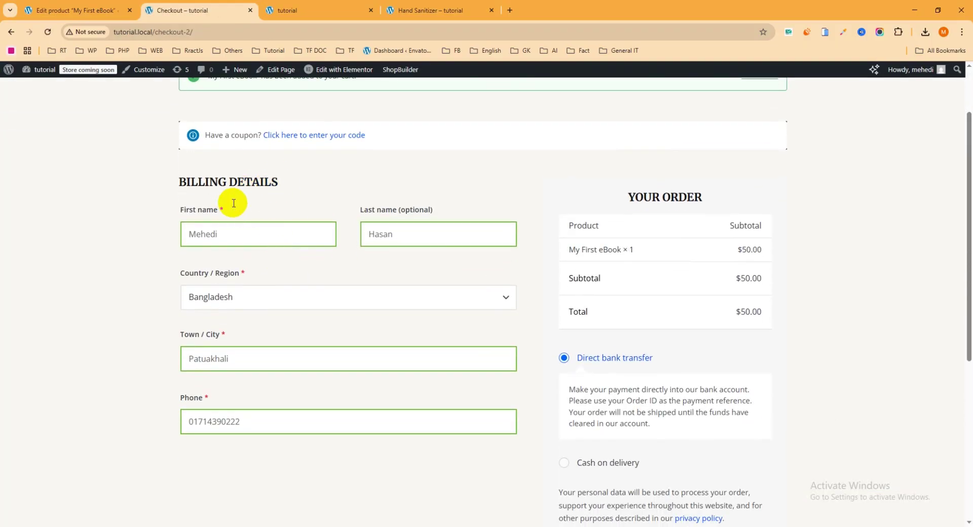
{"action": "scroll", "coordinate": [565, 298], "scroll_direction": "down", "scroll_amount": 3}
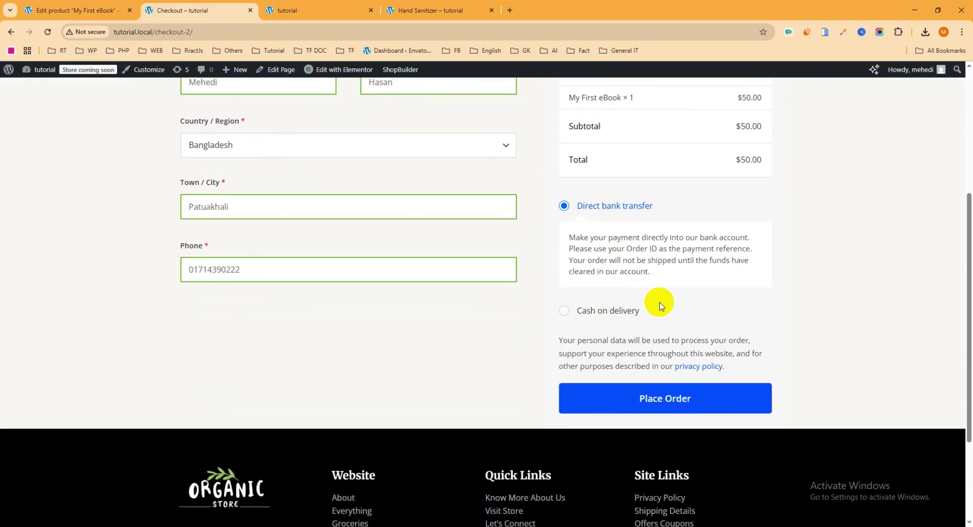
{"action": "left_click_drag", "start_coordinate": [655, 314], "coordinate": [599, 304]}
{"action": "left_click", "coordinate": [691, 199]}
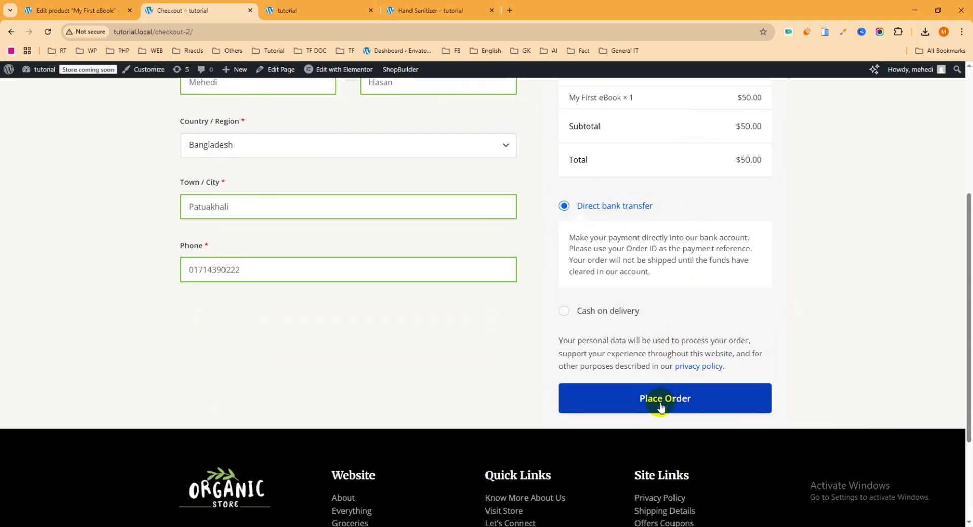
{"action": "left_click", "coordinate": [677, 401]}
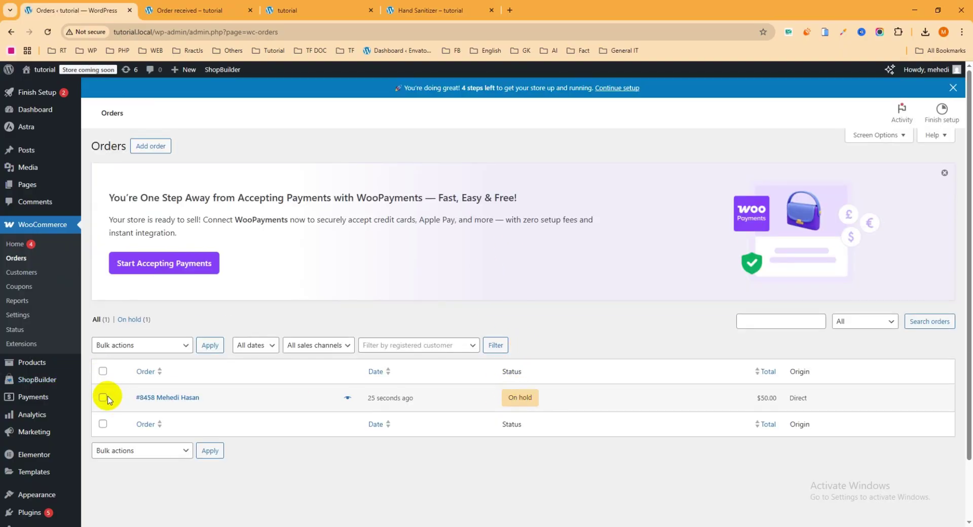
- In the WooCommerce orders list, change the new eBook order's status to completed with a bulk action
{"action": "left_click", "coordinate": [102, 400]}
{"action": "left_click", "coordinate": [158, 348]}
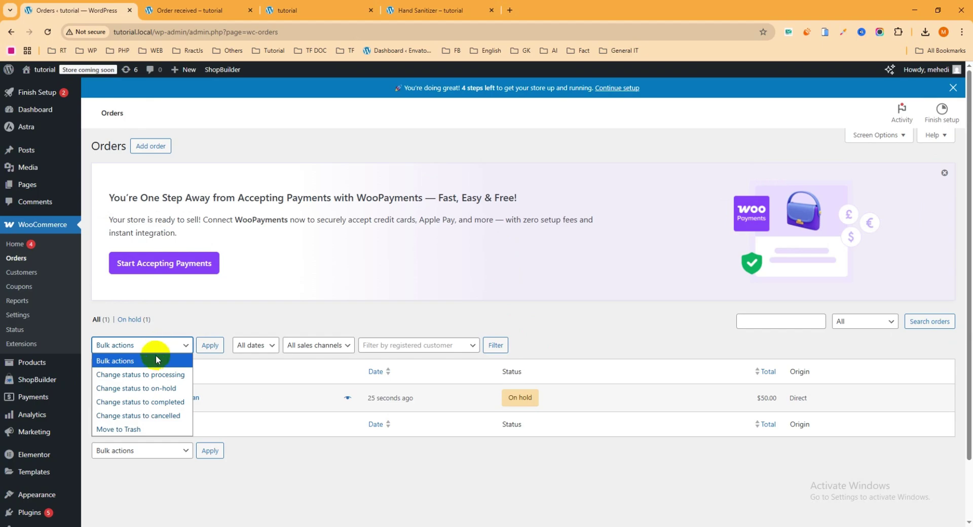
{"action": "left_click", "coordinate": [161, 402]}
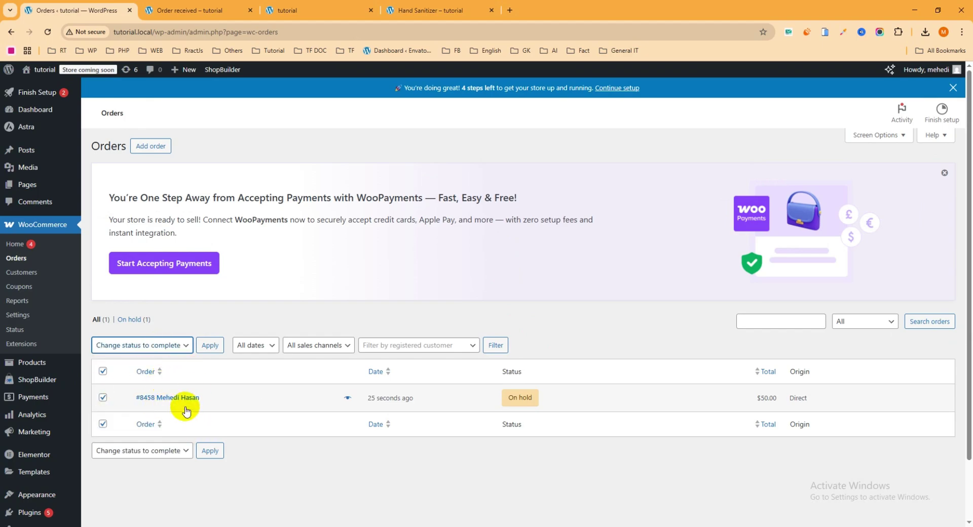
{"action": "left_click", "coordinate": [211, 451]}
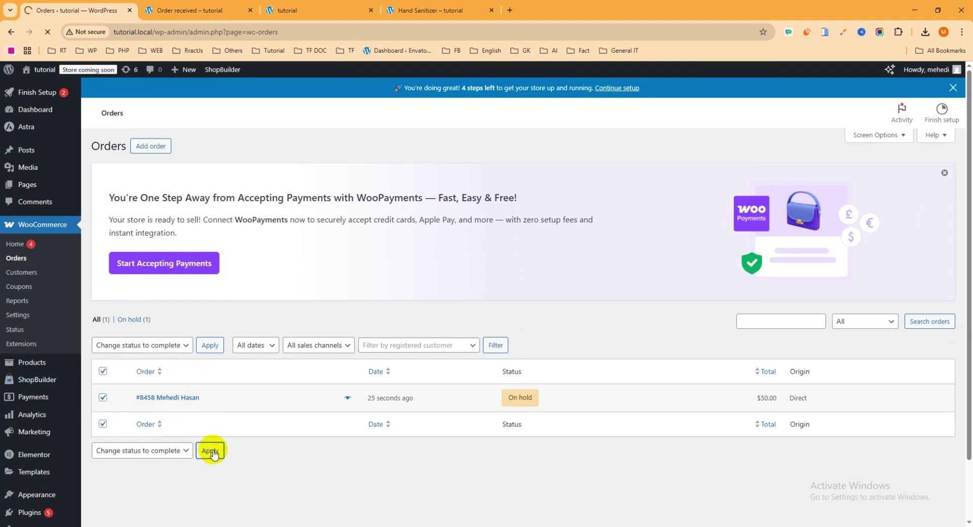
- Download the purchased eBook PDF from the customer account's Downloads page, keep the file and show it in its folder
{"action": "left_click", "coordinate": [187, 11]}
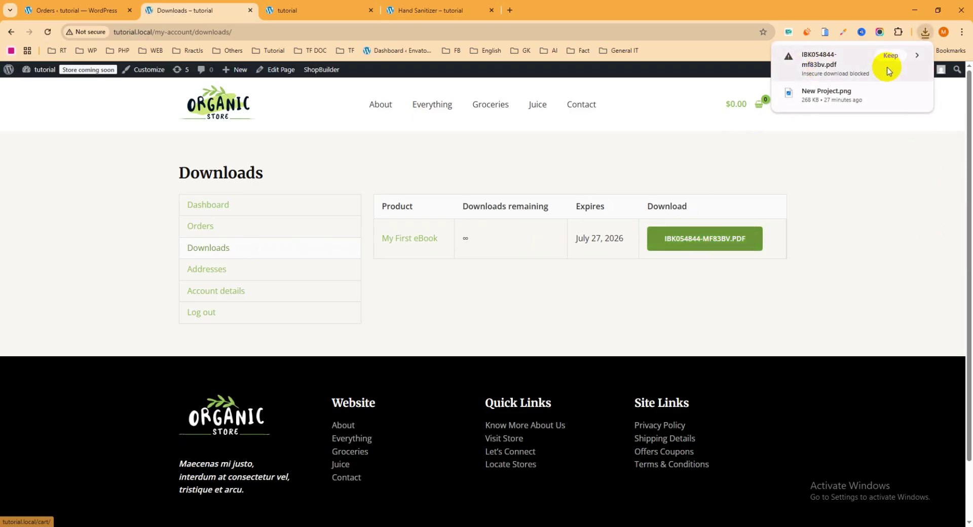
{"action": "right_click", "coordinate": [830, 59]}
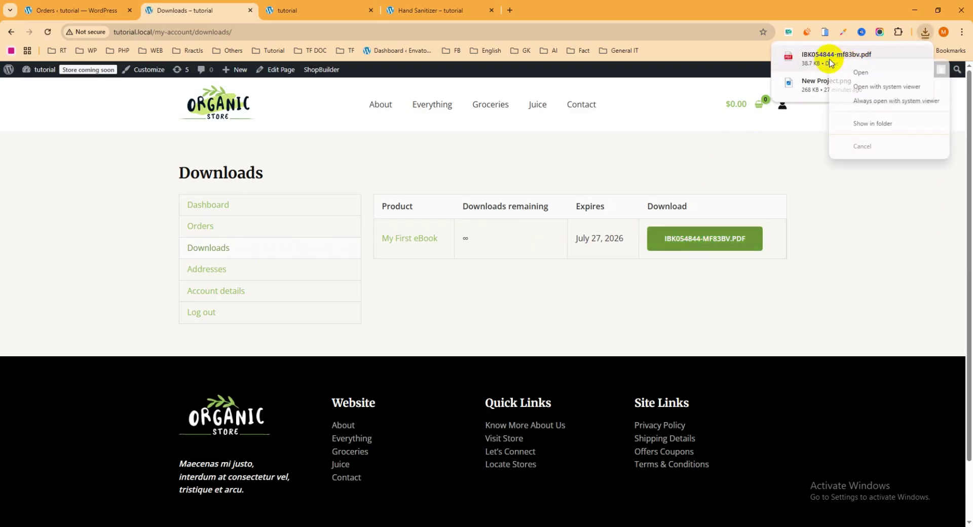
{"action": "left_click", "coordinate": [866, 122]}
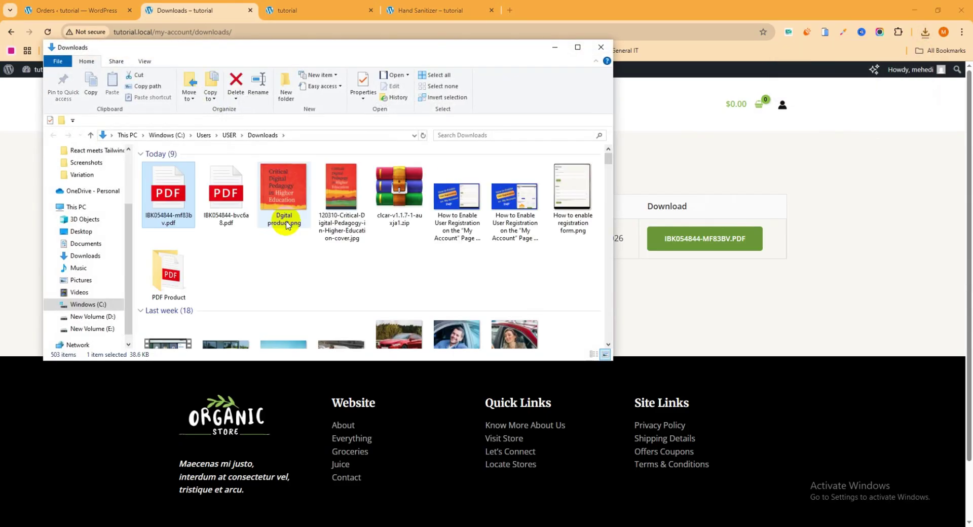